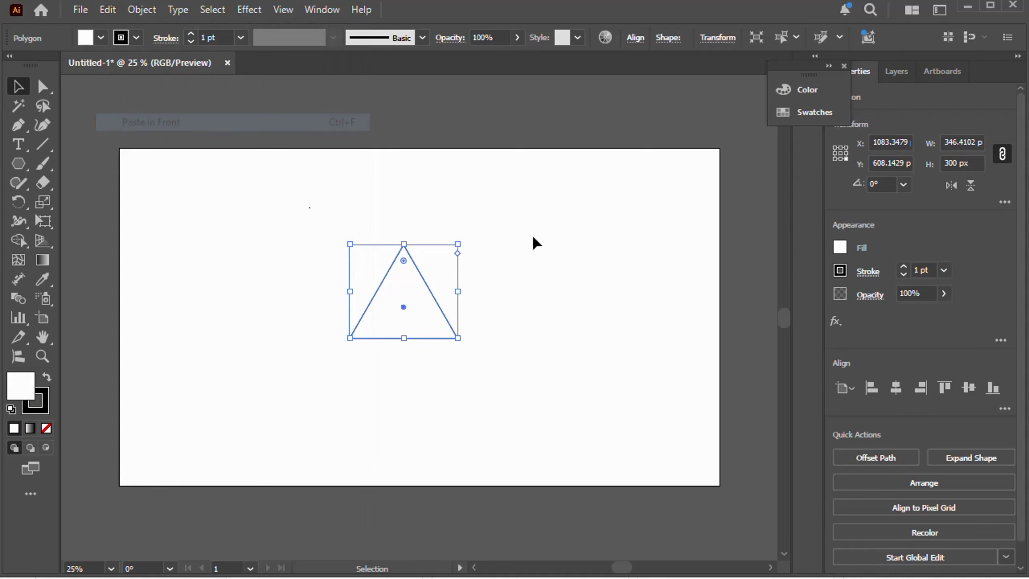
Shift the front copy of the triangle about 82 px straight down so that it overlaps the original
{"action": "left_click", "coordinate": [486, 274]}
{"action": "left_click_drag", "start_coordinate": [436, 306], "coordinate": [438, 330]}
{"action": "left_click", "coordinate": [539, 298]}
Remove the lower triangle's area, including the overlap, from the two triangles with Shape Builder, leaving an inverted-V shape
{"action": "left_click_drag", "start_coordinate": [353, 233], "coordinate": [466, 371]}
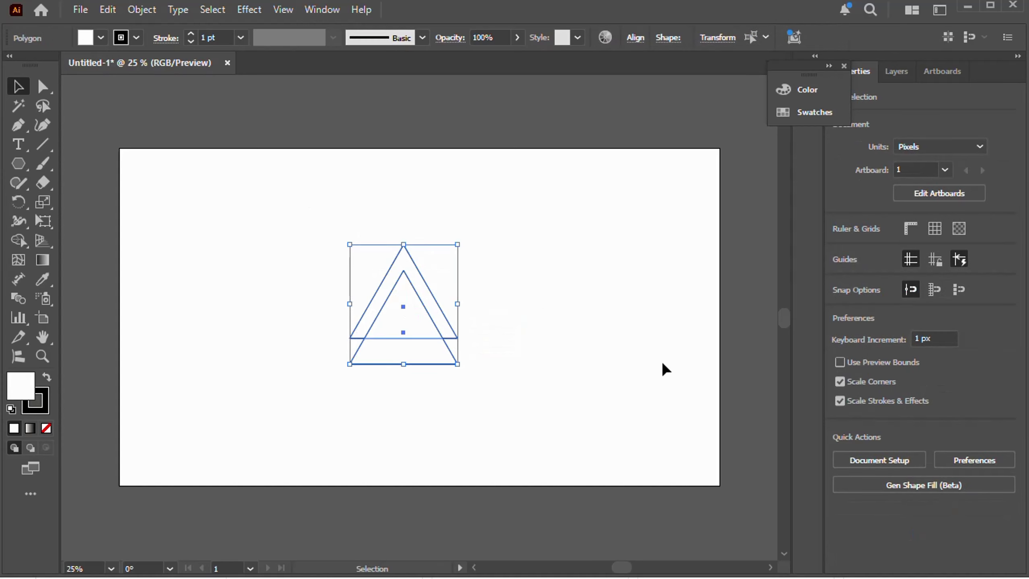
{"action": "left_click", "coordinate": [18, 240]}
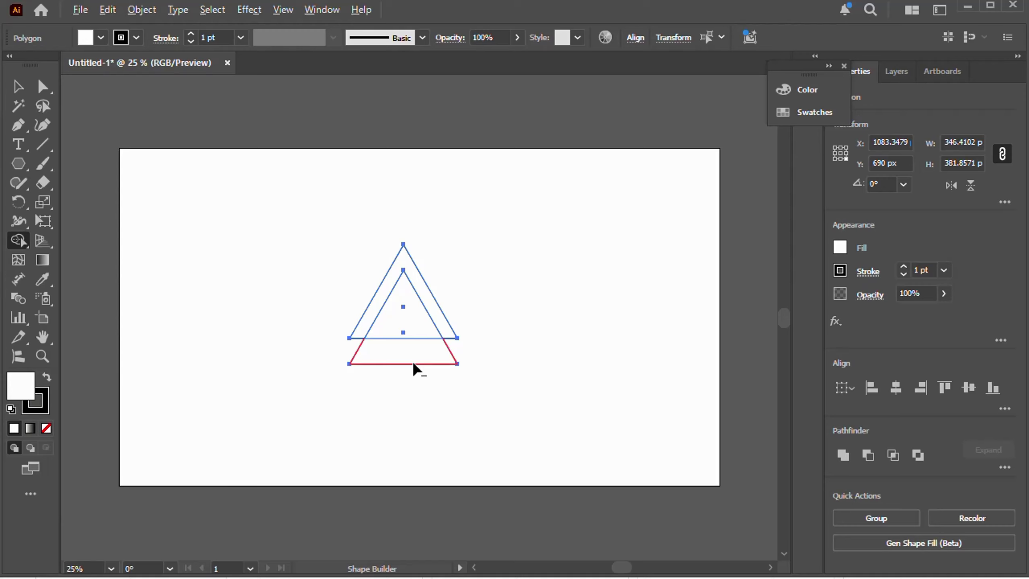
{"action": "left_click_drag", "start_coordinate": [413, 361], "coordinate": [404, 332]}
{"action": "left_click", "coordinate": [17, 87]}
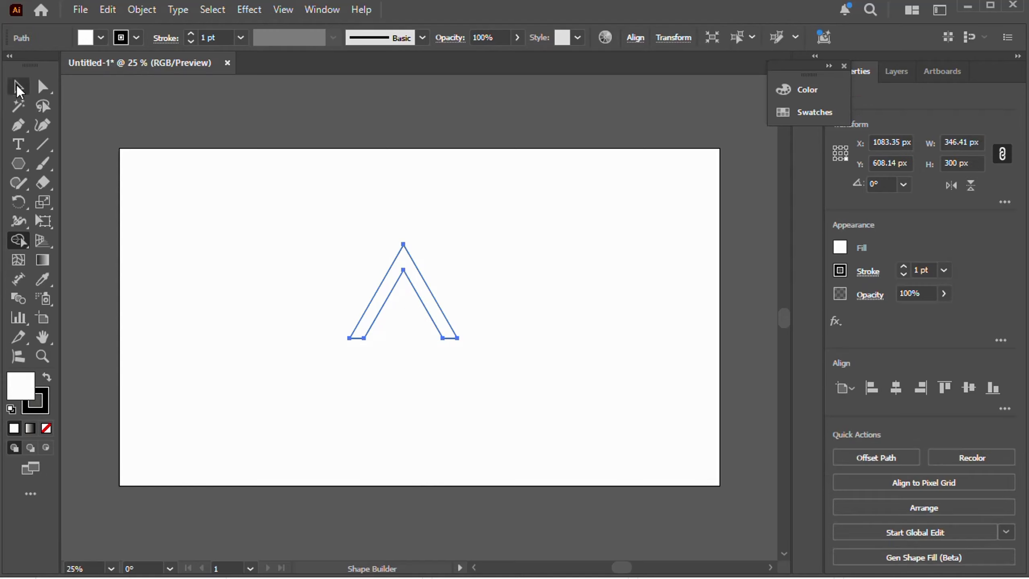
{"action": "left_click", "coordinate": [523, 269]}
Create a copy of the inverted-V shape rotated 60° about its top anchor point
{"action": "left_click_drag", "start_coordinate": [342, 246], "coordinate": [526, 377]}
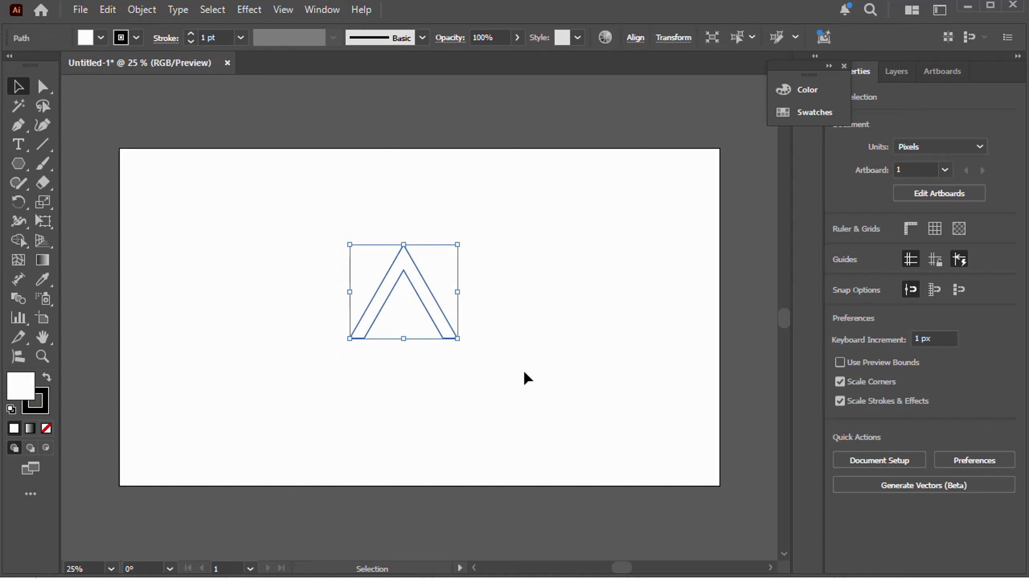
{"action": "left_click", "coordinate": [18, 201]}
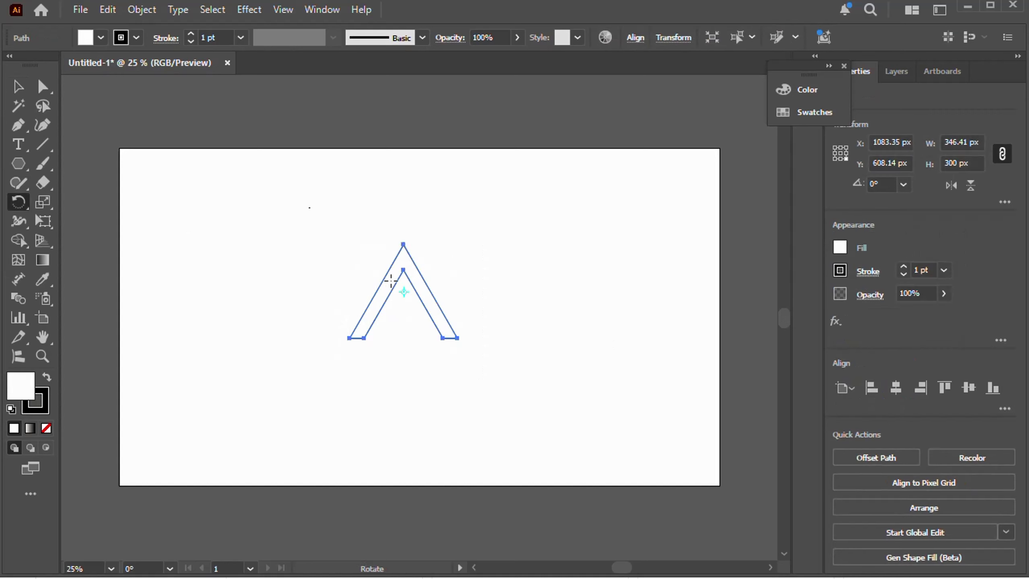
{"action": "left_click", "coordinate": [403, 245], "text": "alt"}
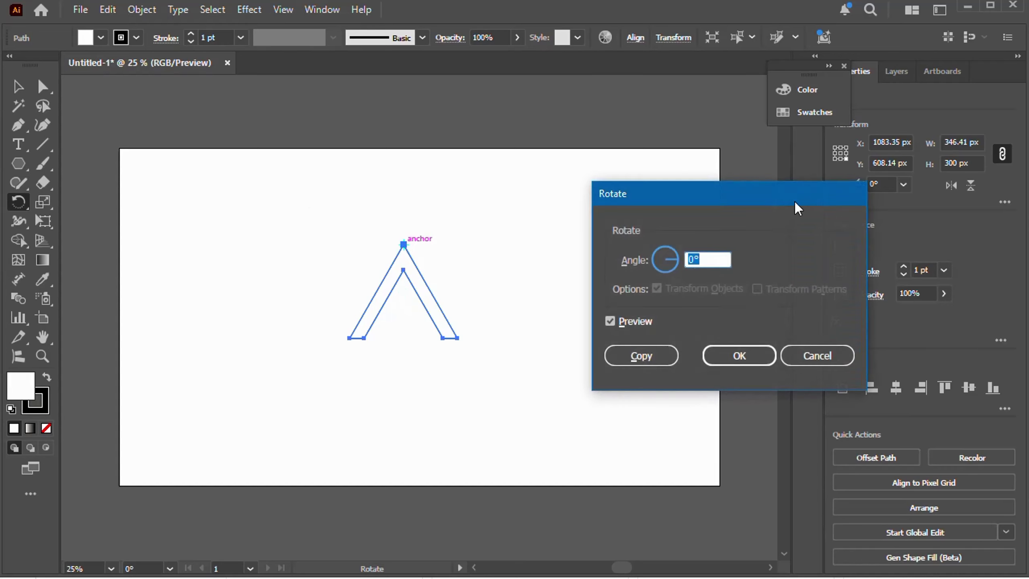
{"action": "type", "text": "60"}
{"action": "left_click", "coordinate": [655, 355]}
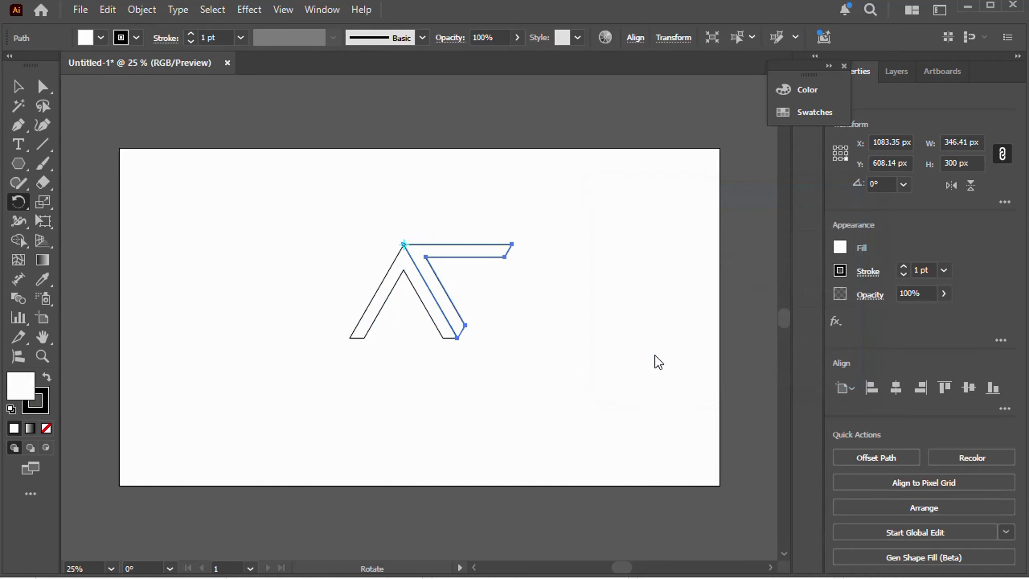
{"action": "left_click", "coordinate": [17, 87]}
{"action": "left_click", "coordinate": [627, 286]}
Fill the original inverted-V shape with the cyan swatch
{"action": "left_click", "coordinate": [396, 280]}
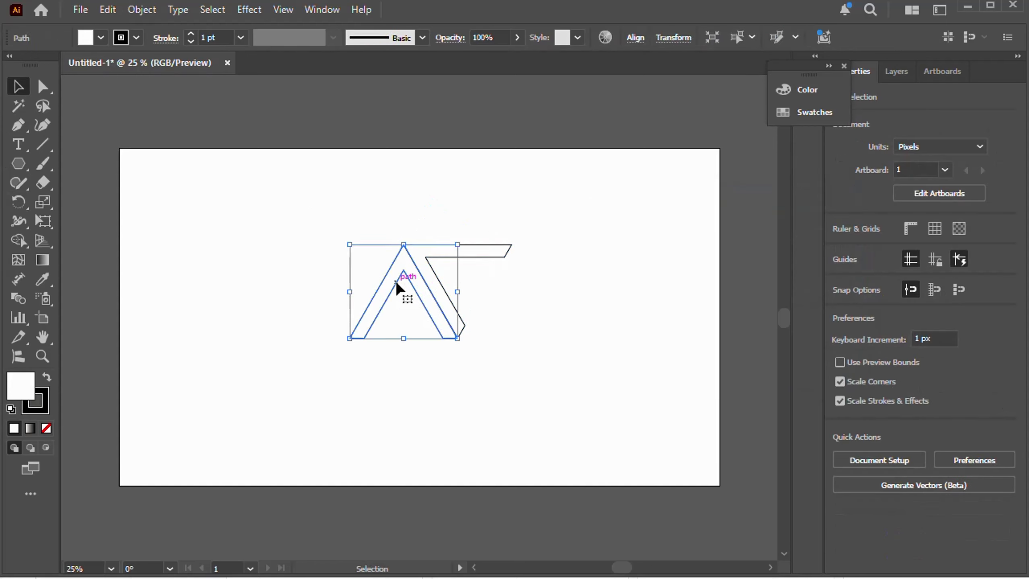
{"action": "left_click", "coordinate": [104, 40]}
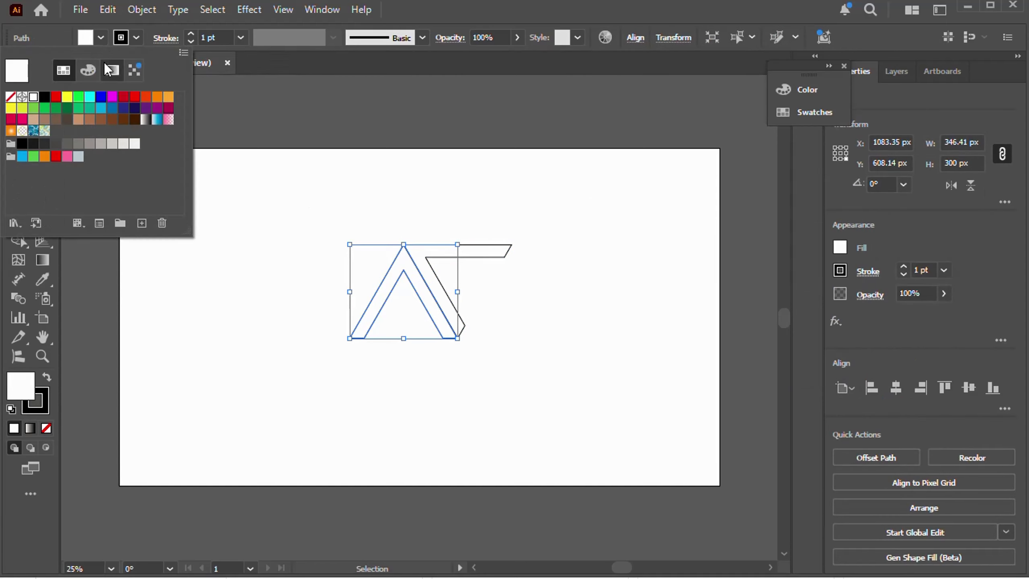
{"action": "left_click", "coordinate": [89, 97]}
{"action": "left_click", "coordinate": [488, 260]}
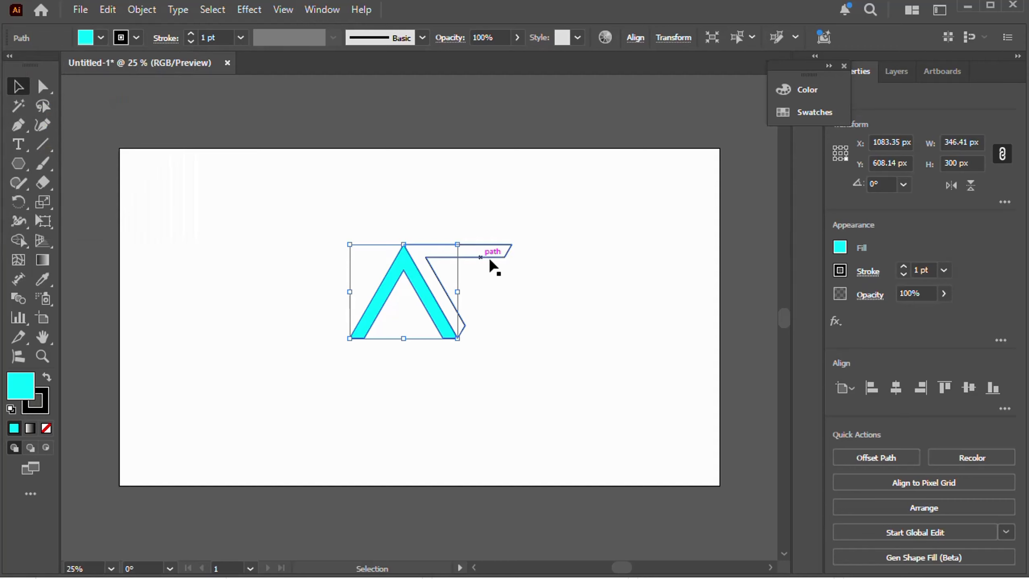
Fill the rotated copy with the blue swatch
{"action": "left_click", "coordinate": [495, 257]}
{"action": "left_click", "coordinate": [101, 37]}
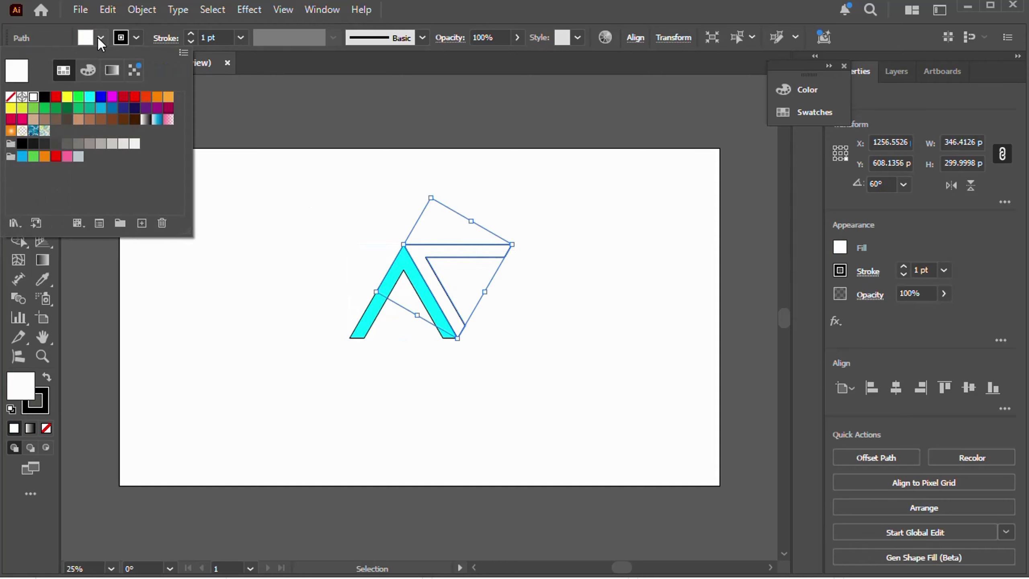
{"action": "left_click", "coordinate": [100, 104]}
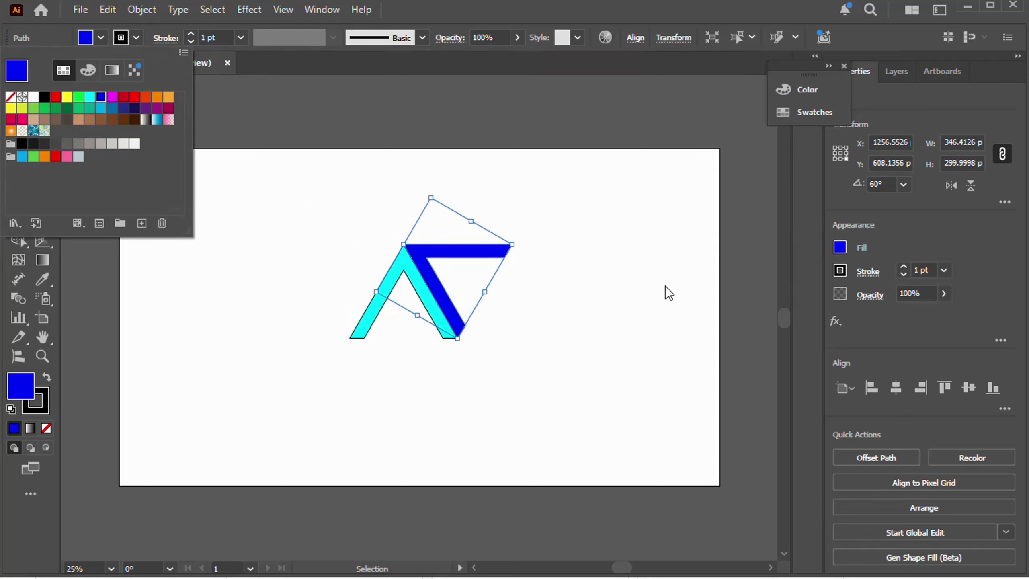
{"action": "left_click", "coordinate": [533, 351]}
{"action": "left_click", "coordinate": [530, 356]}
Scale the cyan and blue shapes down together to about 267 × 154 px
{"action": "left_click_drag", "start_coordinate": [340, 237], "coordinate": [598, 391]}
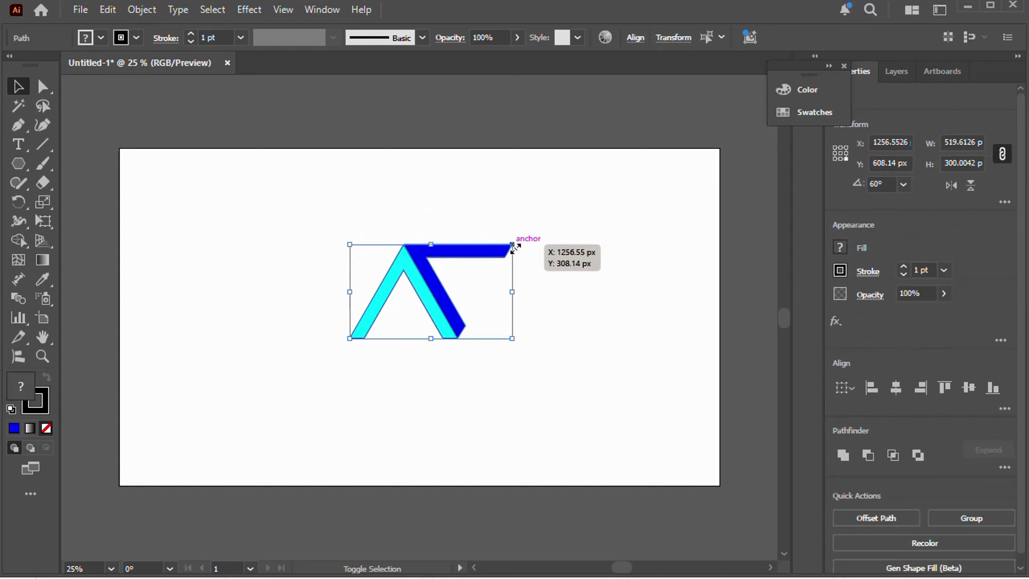
{"action": "mouse_move", "coordinate": [512, 245]}
{"action": "left_mouse_down"}
{"action": "mouse_move", "coordinate": [473, 289]}
{"action": "mouse_move", "coordinate": [446, 292]}
{"action": "left_mouse_up"}
{"action": "left_click", "coordinate": [478, 294]}
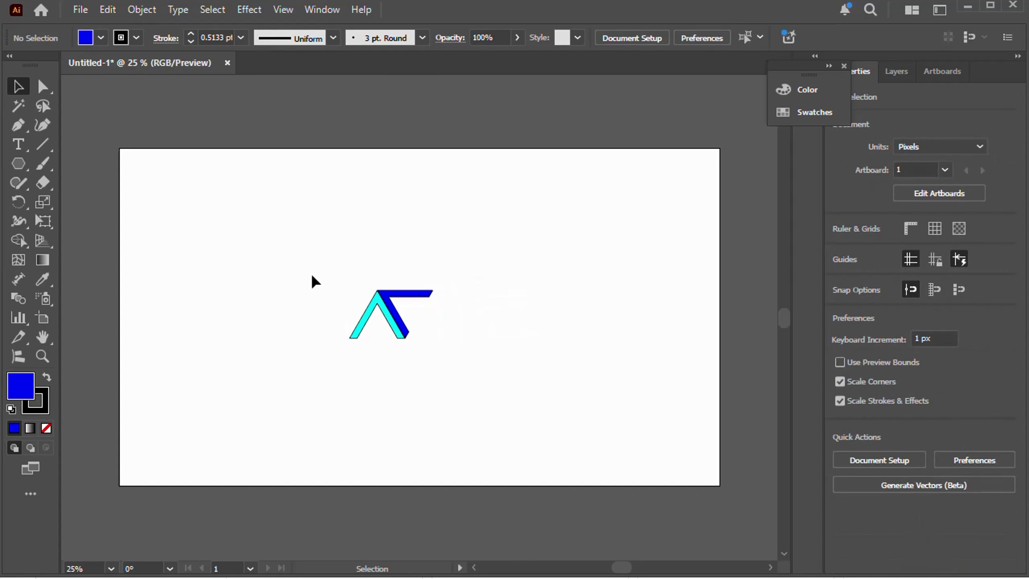
Apply a Transform effect to both shapes with a 10 px horizontal move, 10° rotation and 35 copies
{"action": "left_click_drag", "start_coordinate": [313, 281], "coordinate": [516, 387]}
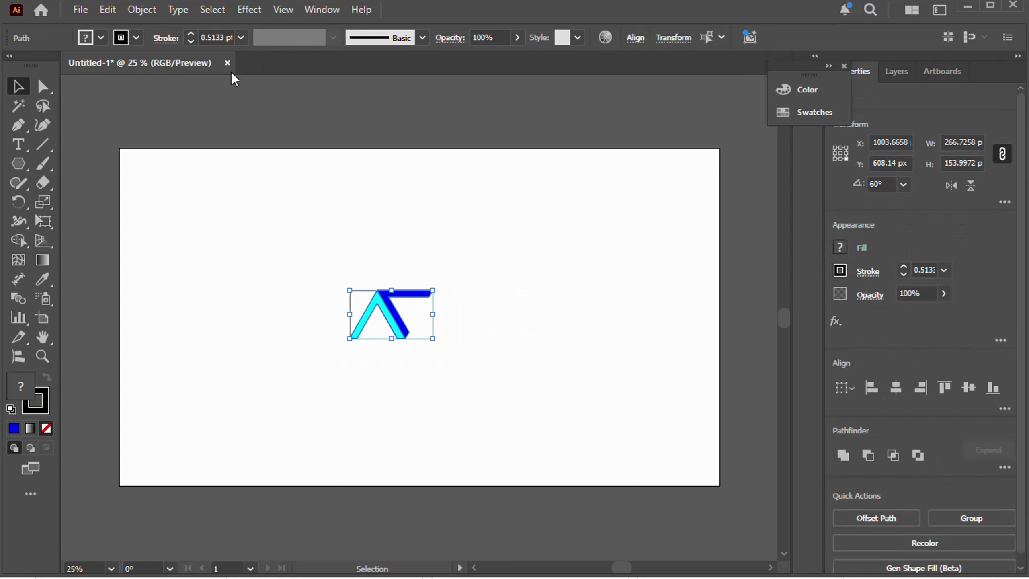
{"action": "left_click", "coordinate": [249, 9]}
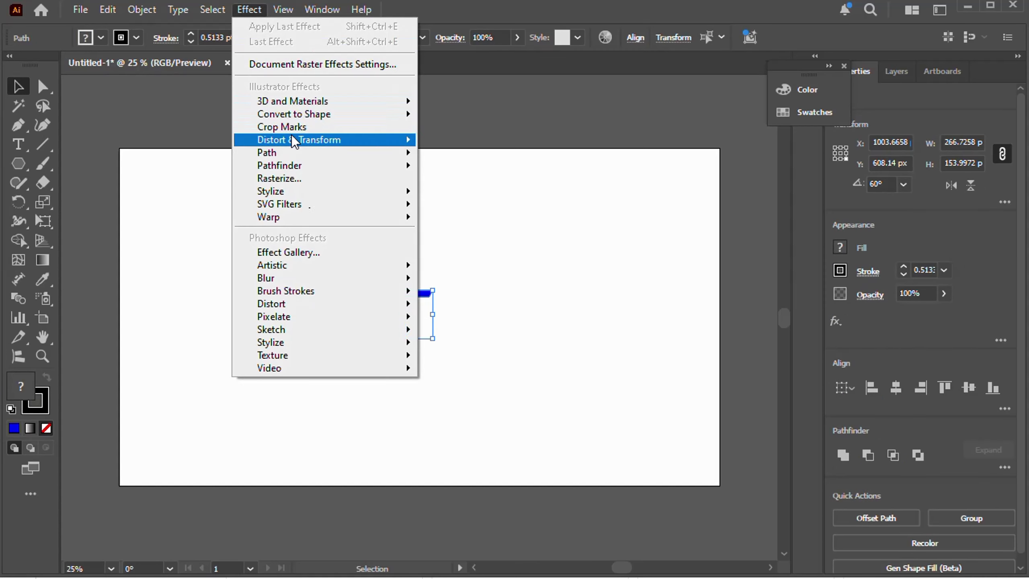
{"action": "mouse_move", "coordinate": [296, 142]}
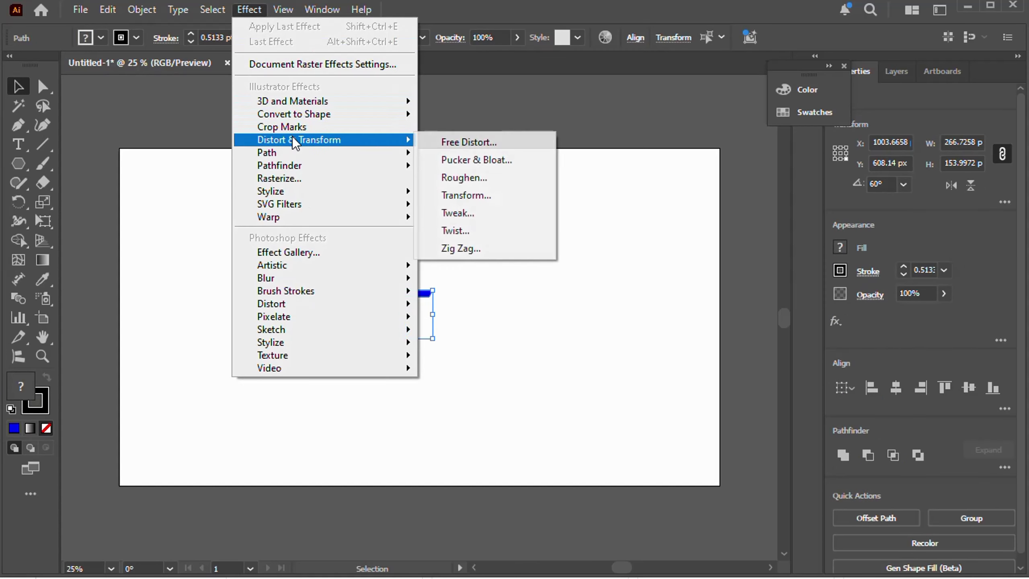
{"action": "left_click", "coordinate": [474, 194]}
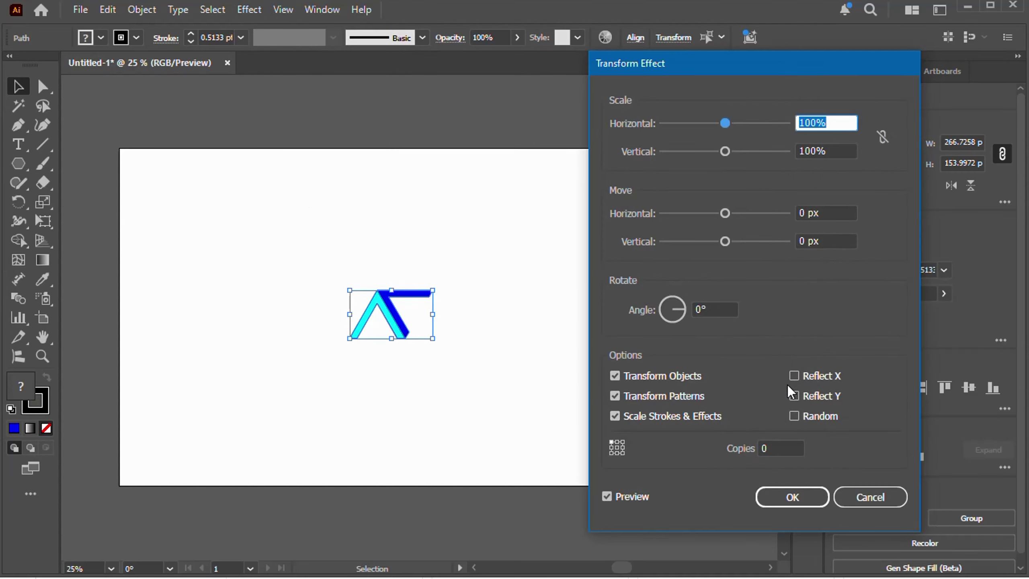
{"action": "left_click", "coordinate": [827, 213]}
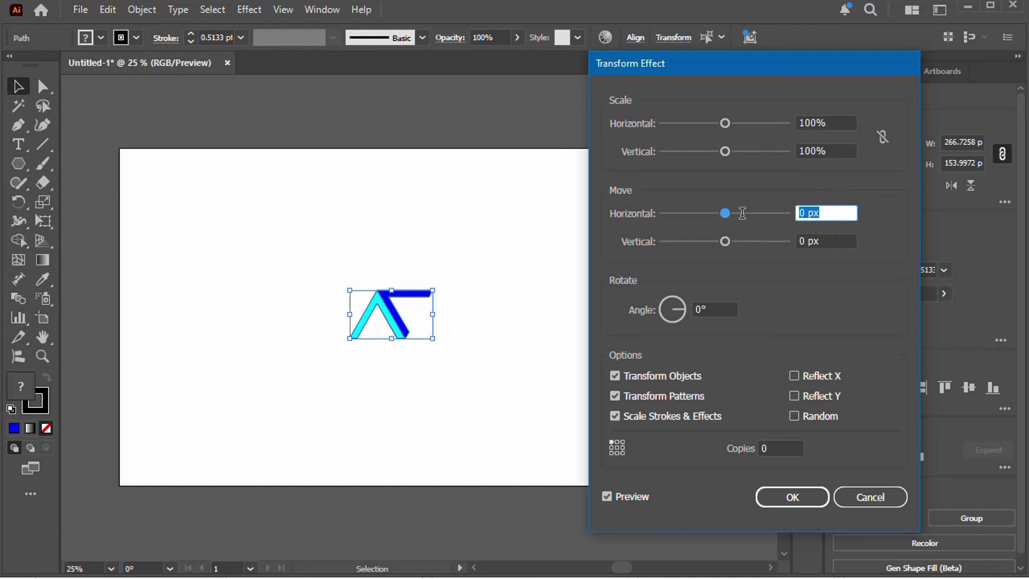
{"action": "type", "text": "10"}
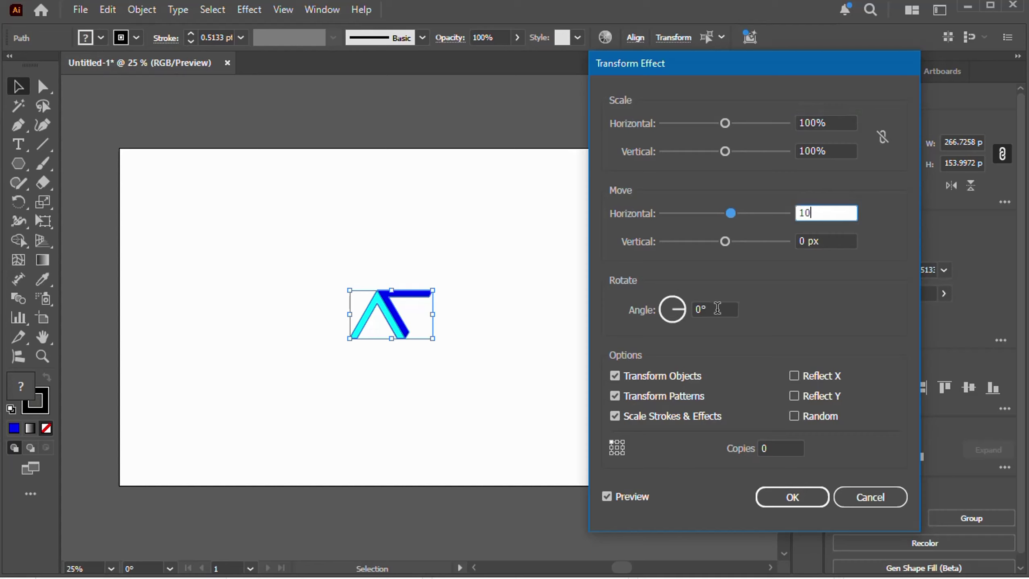
{"action": "left_click", "coordinate": [718, 308]}
{"action": "type", "text": "10"}
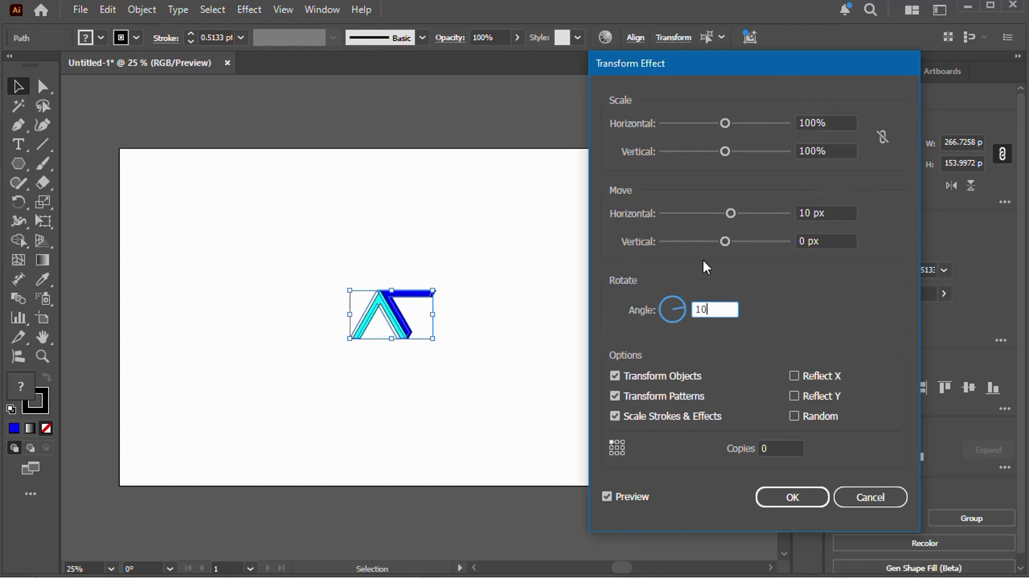
{"action": "left_click", "coordinate": [782, 446]}
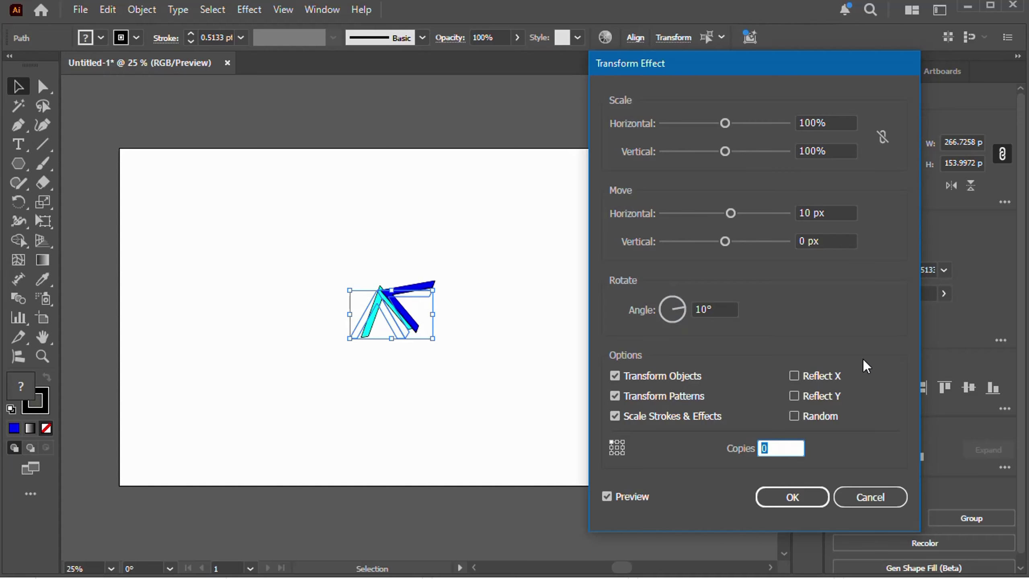
{"action": "type", "text": "35"}
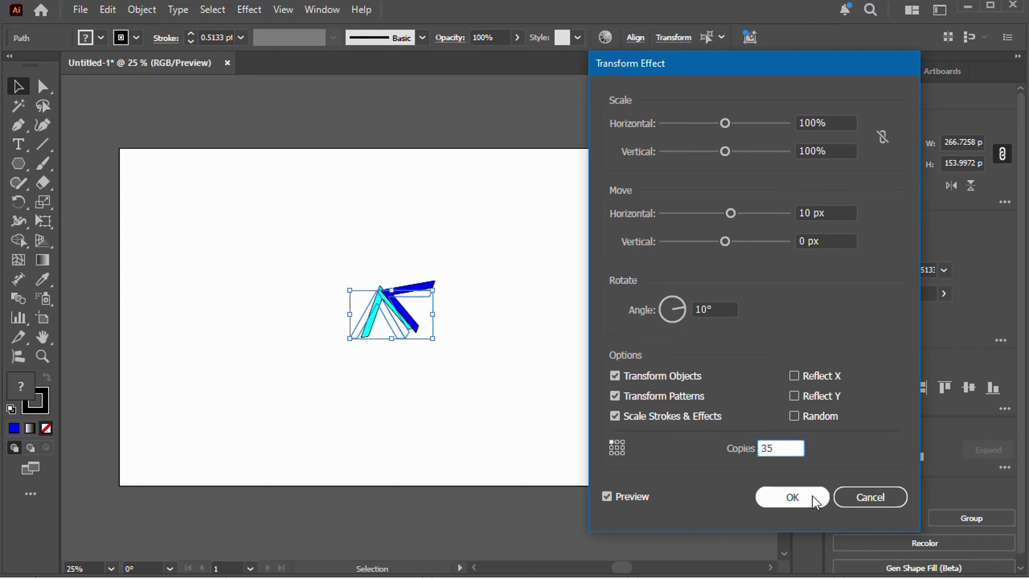
{"action": "left_click", "coordinate": [799, 505]}
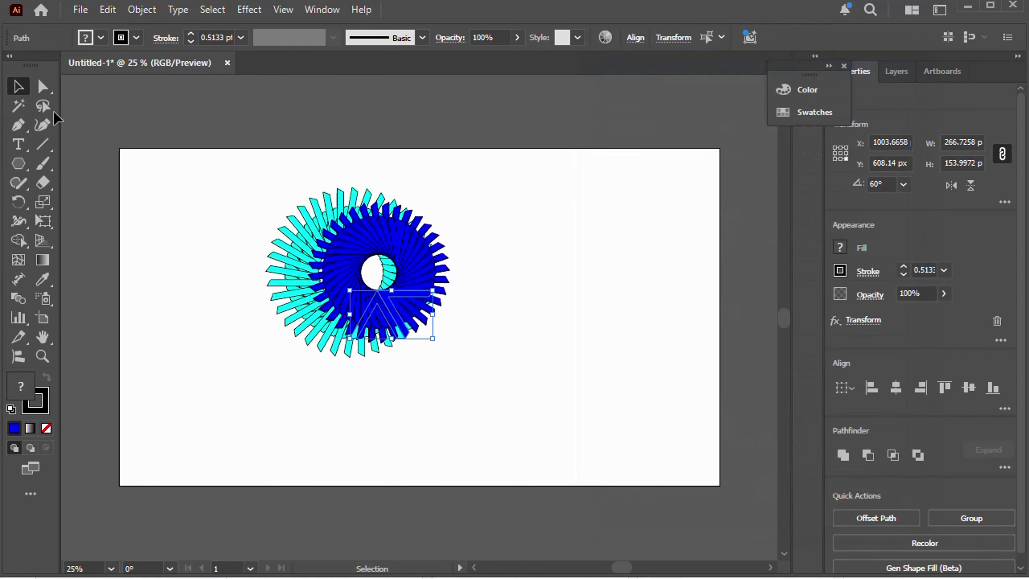
Expand the appearance of both transformed shapes into editable groups of paths
{"action": "left_click", "coordinate": [217, 179]}
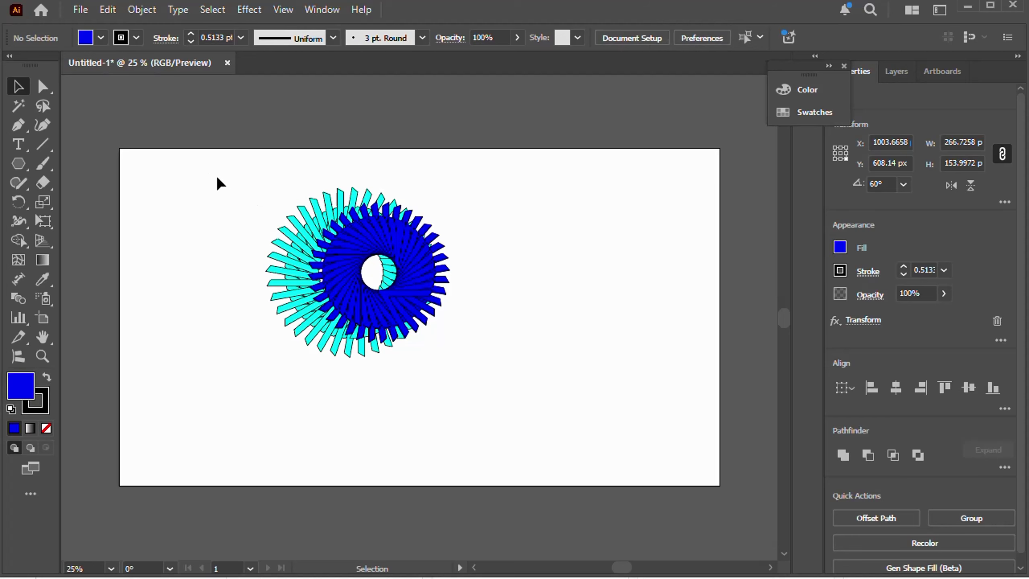
{"action": "left_click_drag", "start_coordinate": [217, 177], "coordinate": [442, 376]}
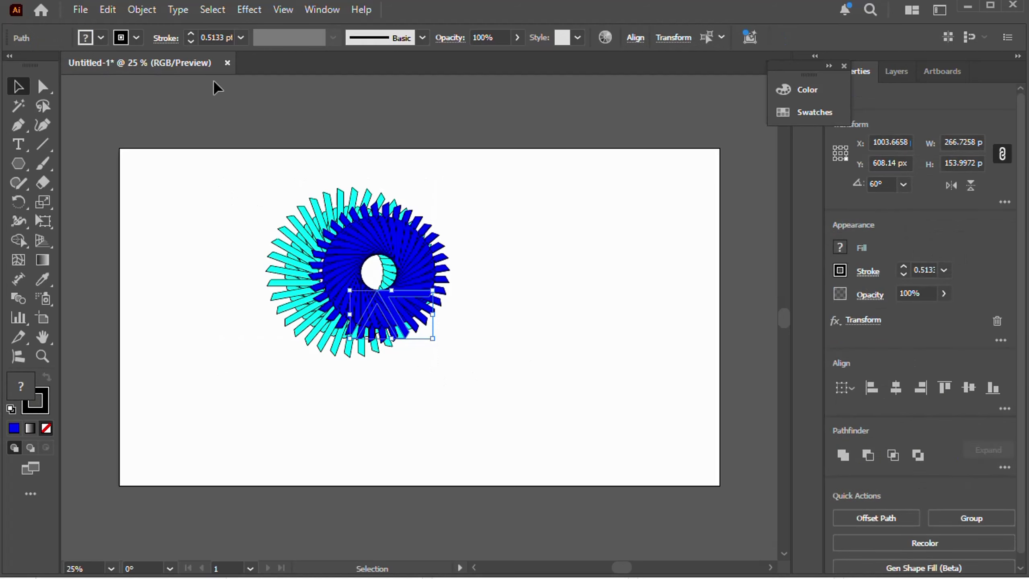
{"action": "left_click", "coordinate": [141, 15]}
{"action": "left_click", "coordinate": [195, 264]}
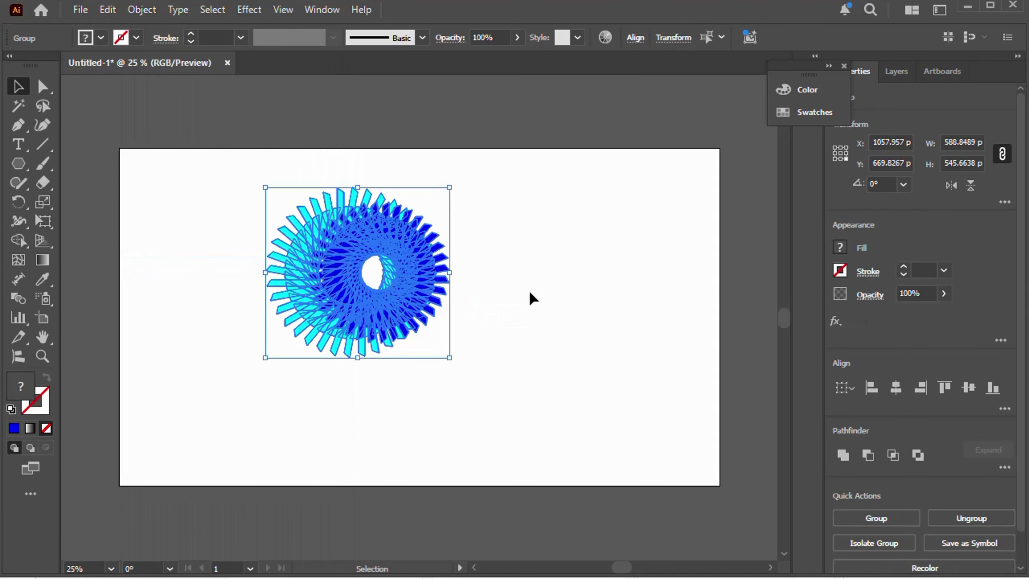
{"action": "left_click", "coordinate": [473, 235]}
{"action": "left_click", "coordinate": [447, 225]}
{"action": "left_click", "coordinate": [515, 206]}
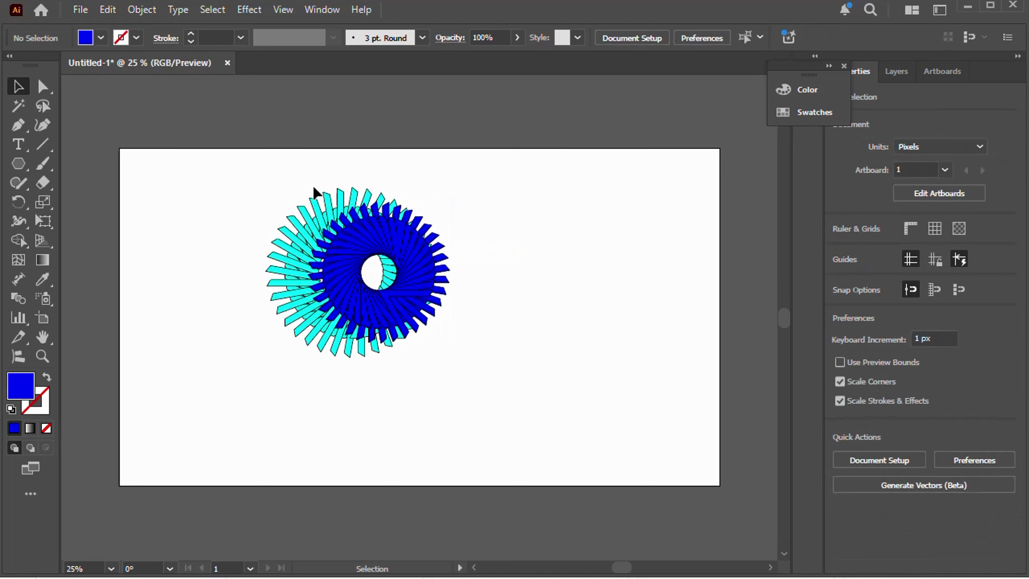
Scale the expanded cyan and blue rings down together to about 278 × 257 px
{"action": "left_click_drag", "start_coordinate": [290, 181], "coordinate": [496, 241]}
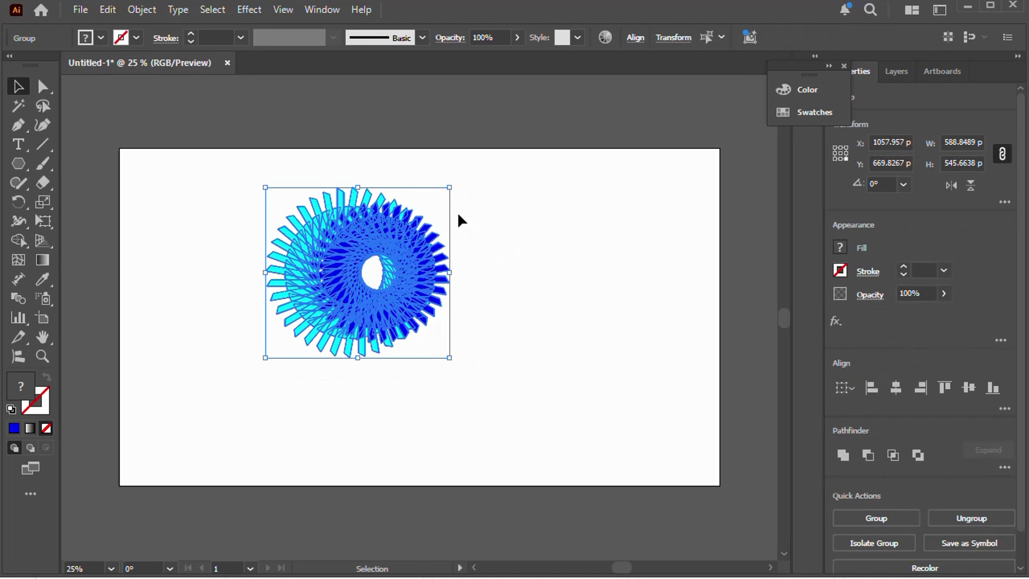
{"action": "left_click_drag", "start_coordinate": [450, 187], "coordinate": [351, 272]}
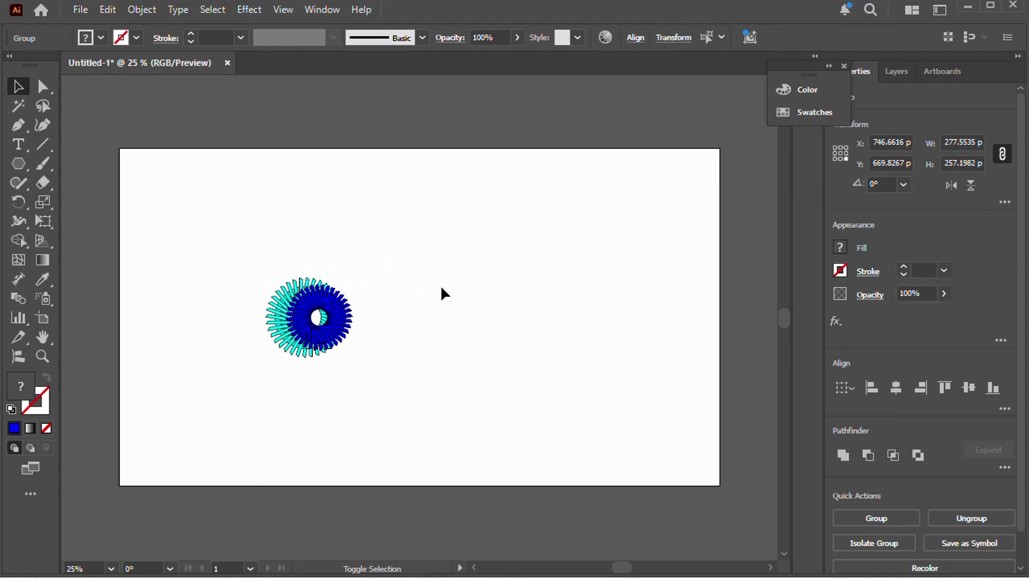
{"action": "left_click", "coordinate": [454, 284]}
Shrink the blue ring proportionally and centre it inside the cyan ring
{"action": "left_click", "coordinate": [348, 327]}
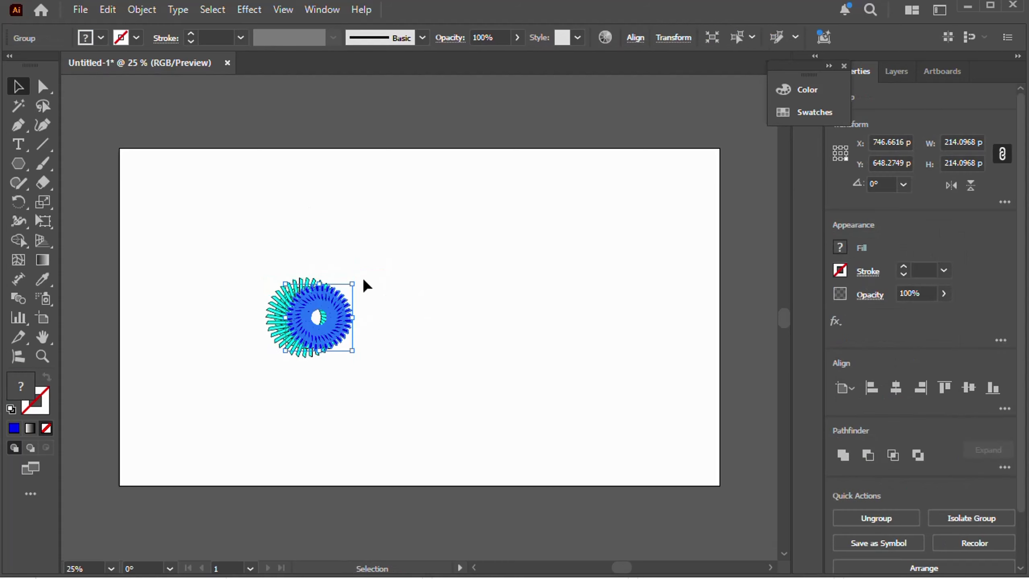
{"action": "left_click_drag", "start_coordinate": [353, 284], "coordinate": [328, 308]}
{"action": "double_click", "coordinate": [318, 329]}
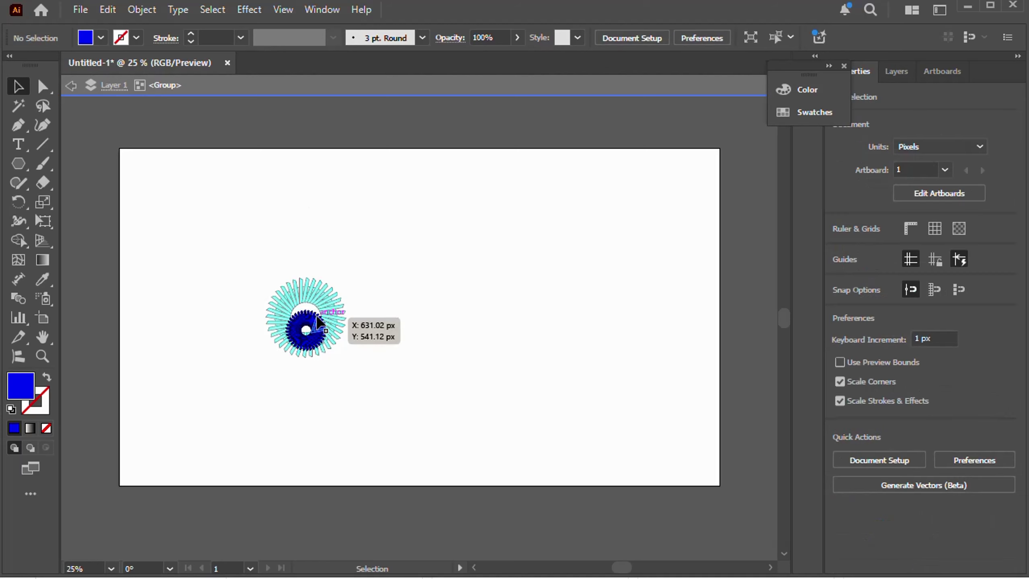
{"action": "double_click", "coordinate": [443, 221]}
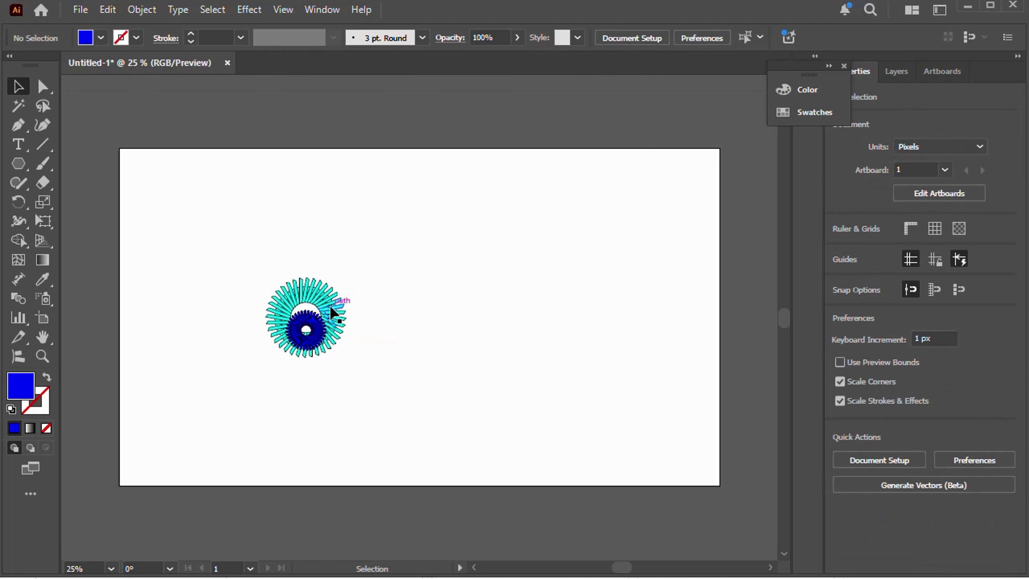
{"action": "left_click_drag", "start_coordinate": [318, 332], "coordinate": [316, 318]}
{"action": "left_click", "coordinate": [483, 308]}
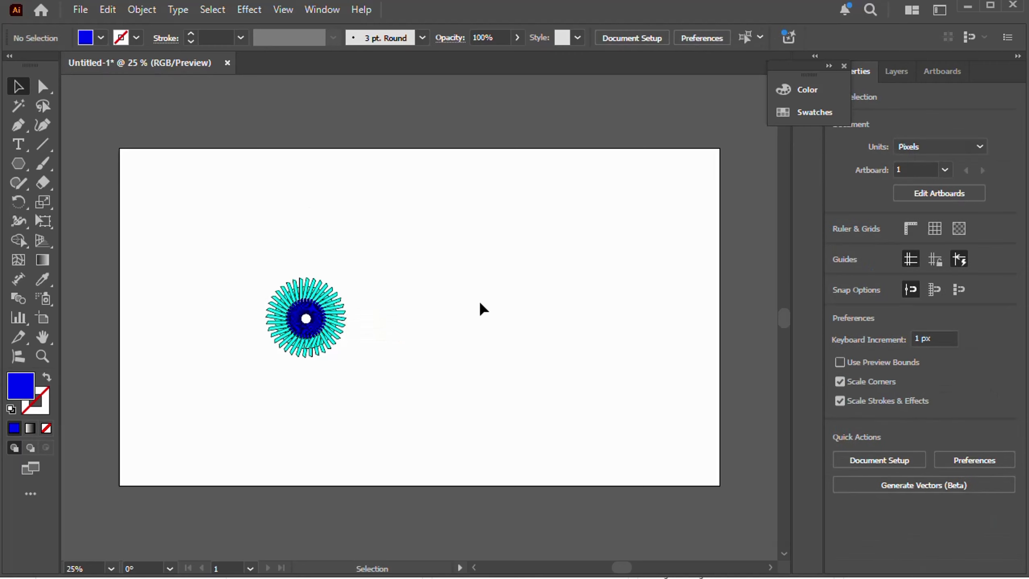
Make a pattern from the cyan and blue ornament and set its tile type to Brick by Row
{"action": "left_click_drag", "start_coordinate": [240, 272], "coordinate": [424, 403]}
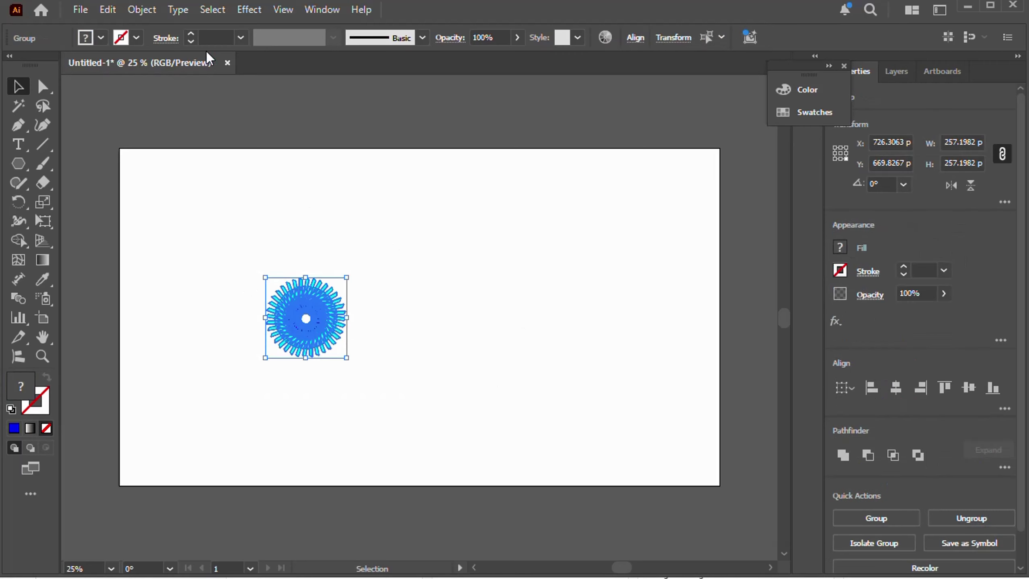
{"action": "left_click", "coordinate": [148, 12]}
{"action": "mouse_move", "coordinate": [261, 511]}
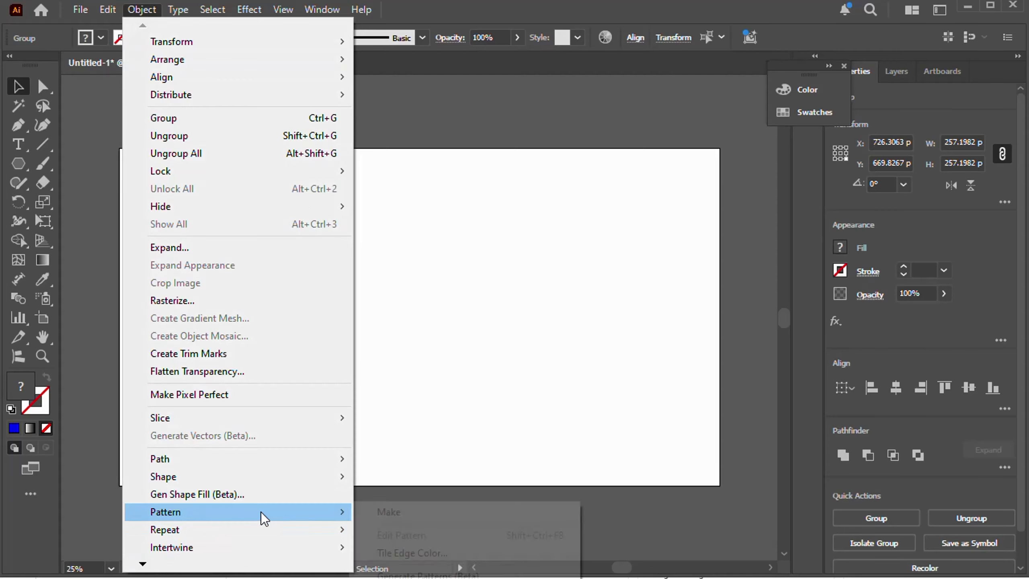
{"action": "left_click", "coordinate": [389, 512]}
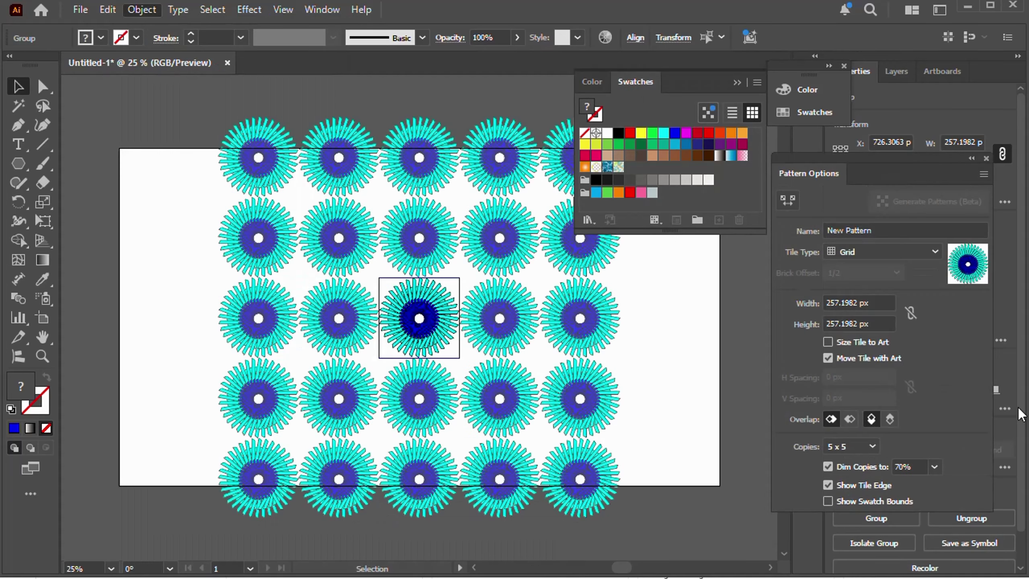
{"action": "left_click", "coordinate": [895, 252]}
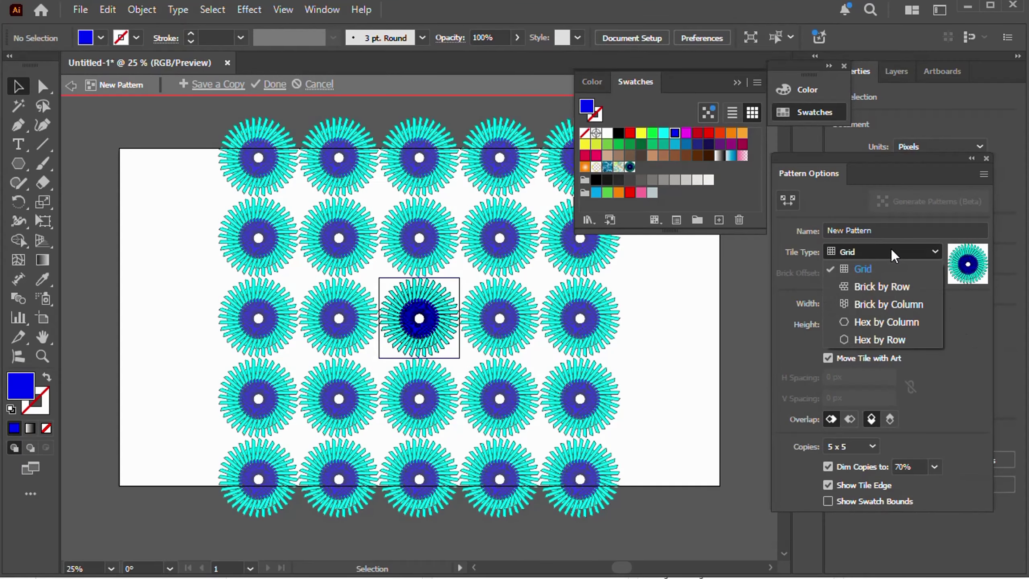
{"action": "left_click", "coordinate": [898, 289]}
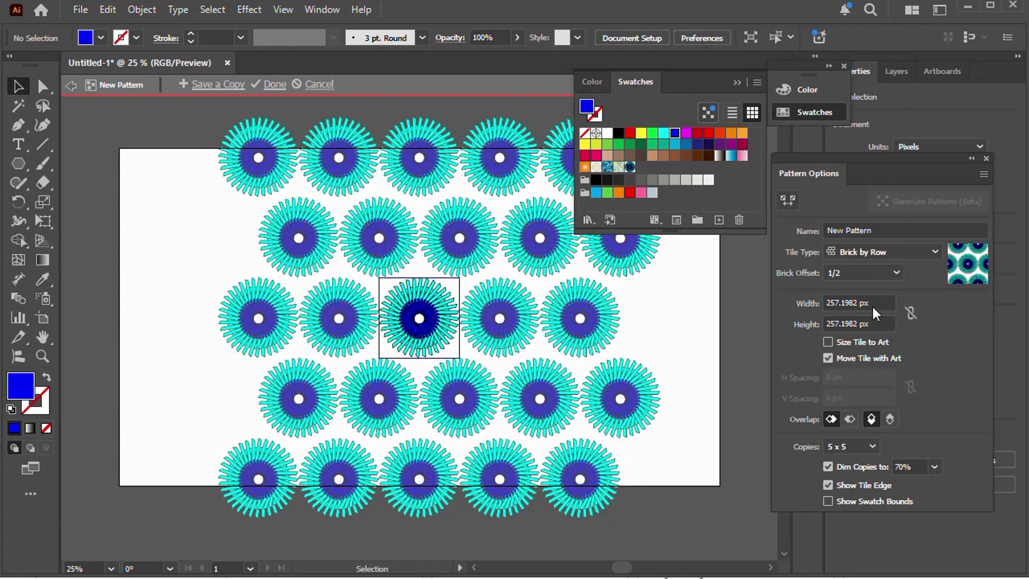
Set the pattern tile's width and height to 300 px
{"action": "left_click", "coordinate": [875, 302]}
{"action": "left_click_drag", "start_coordinate": [875, 302], "coordinate": [770, 300]}
{"action": "type", "text": "3"}
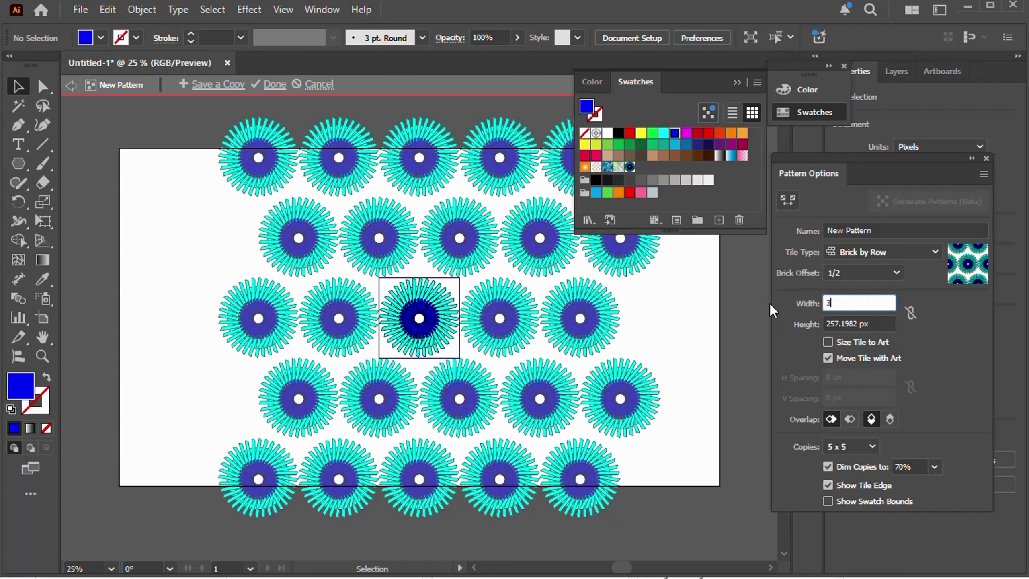
{"action": "type", "text": "00"}
{"action": "left_click", "coordinate": [884, 327]}
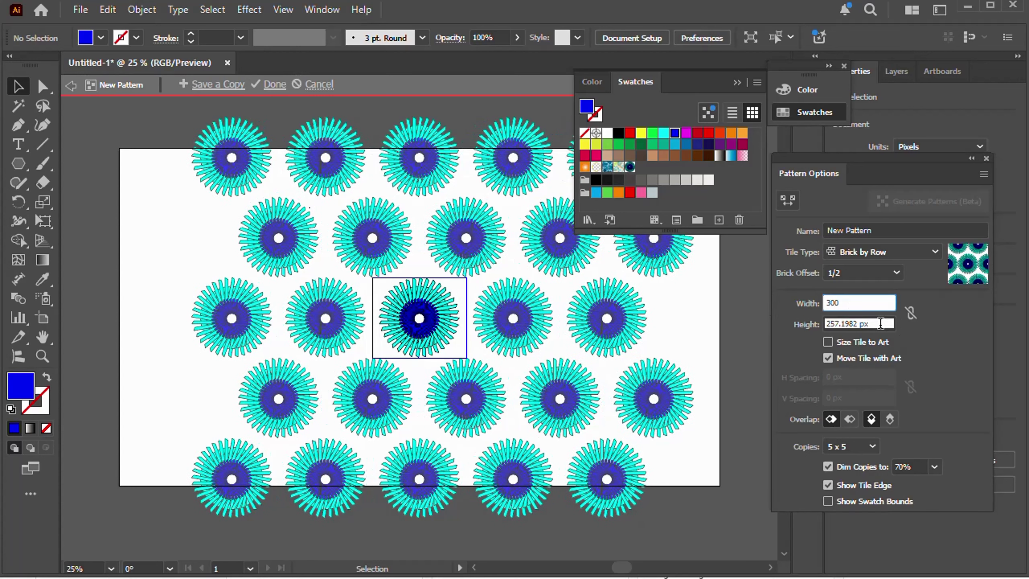
{"action": "left_click_drag", "start_coordinate": [885, 328], "coordinate": [782, 332]}
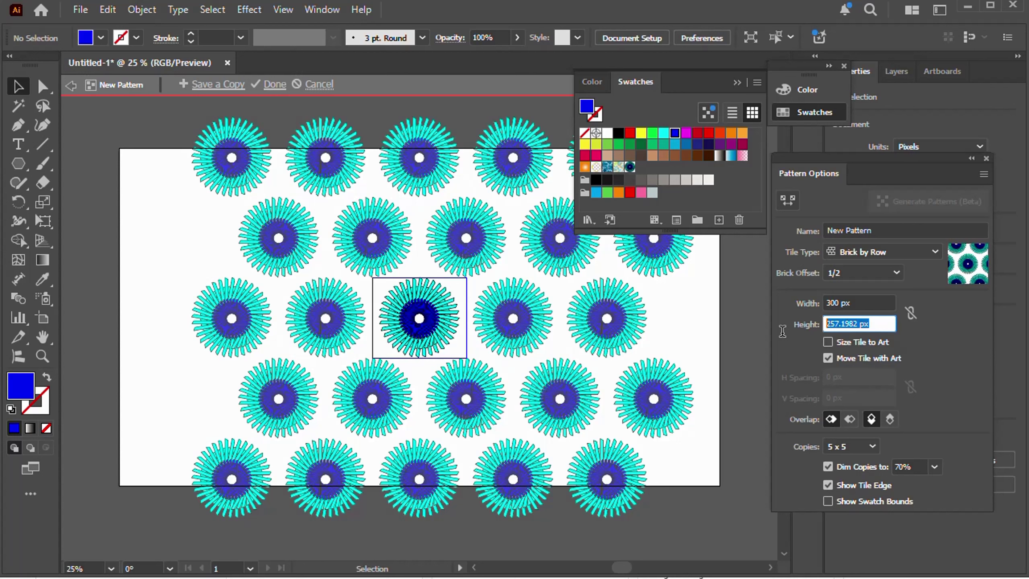
{"action": "type", "text": "300"}
{"action": "left_click", "coordinate": [960, 339]}
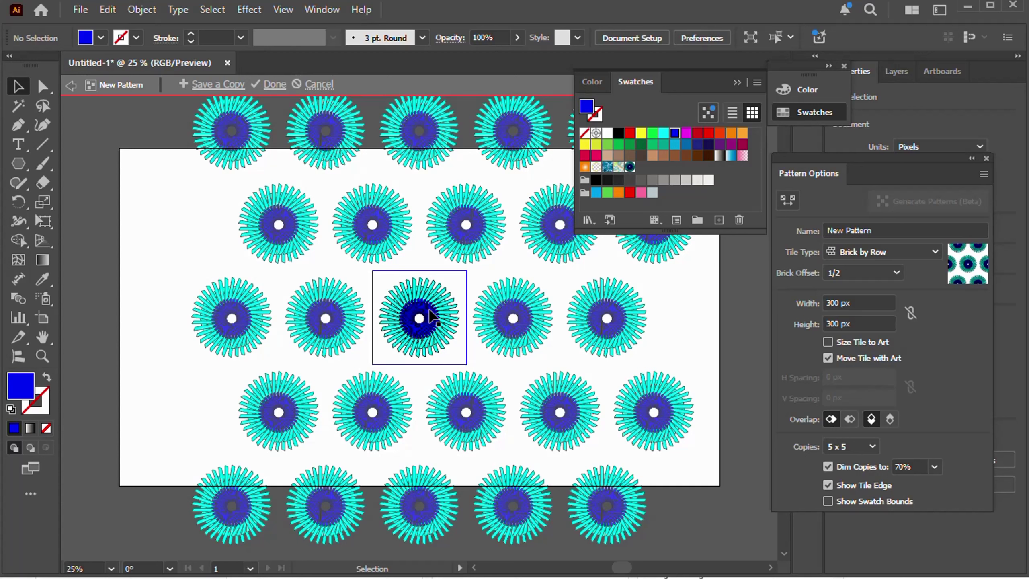
Place a copy of the inner blue ring at the ornament's upper-right edge and set the pattern tile to 350 × 350 px
{"action": "left_click_drag", "start_coordinate": [430, 317], "coordinate": [479, 276]}
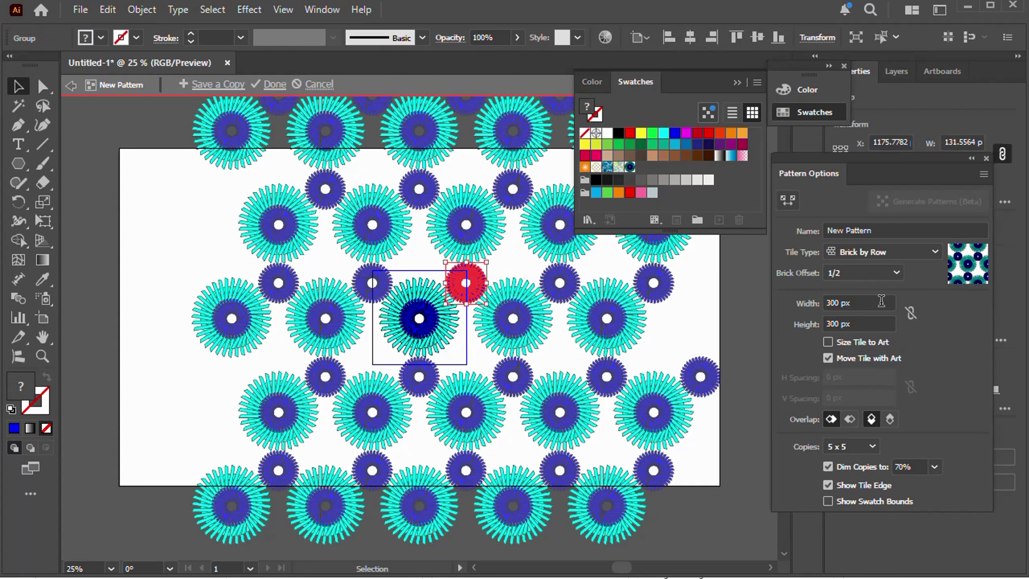
{"action": "left_click", "coordinate": [858, 302]}
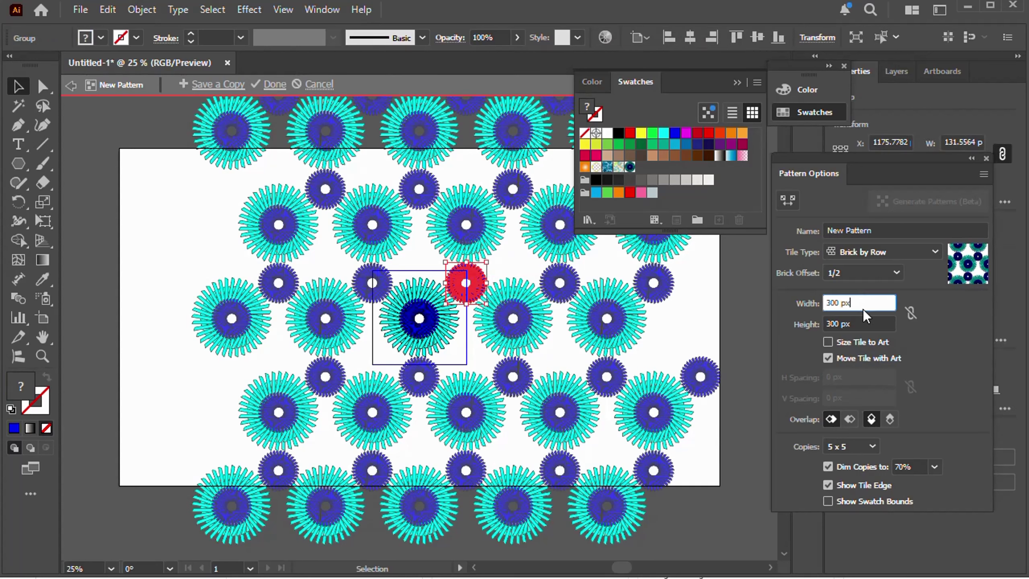
{"action": "left_click", "coordinate": [446, 331]}
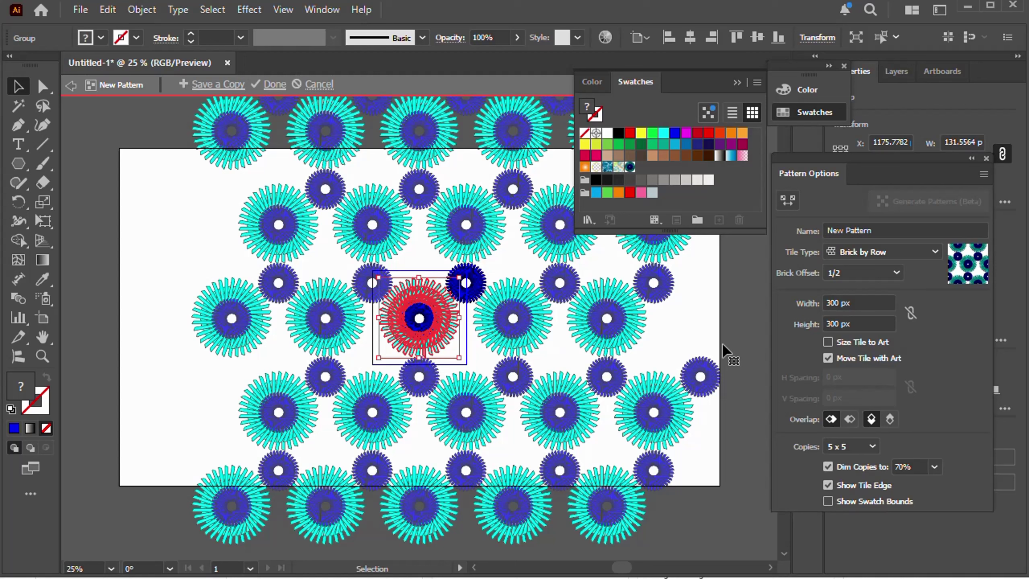
{"action": "left_click", "coordinate": [869, 302]}
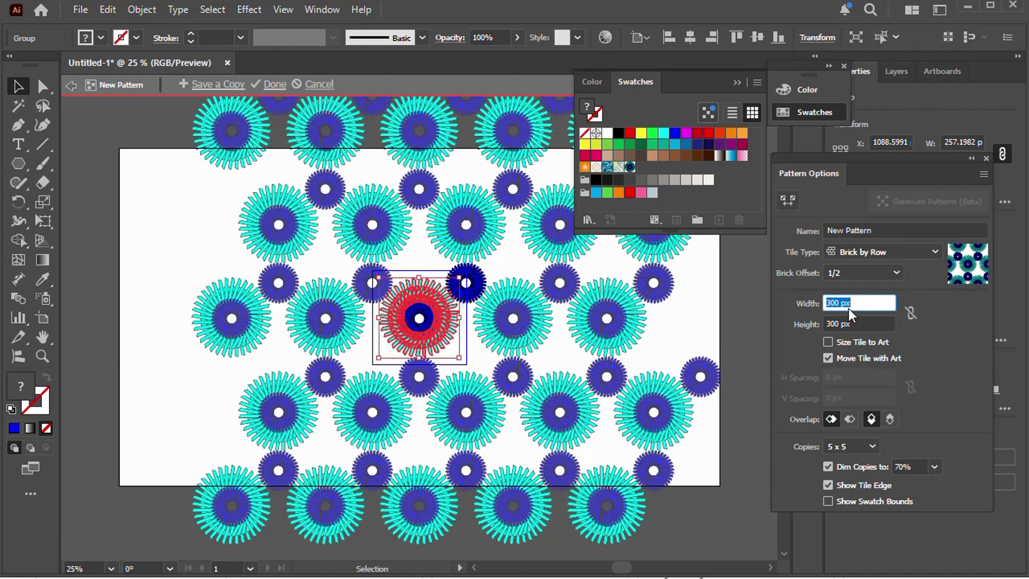
{"action": "type", "text": "350"}
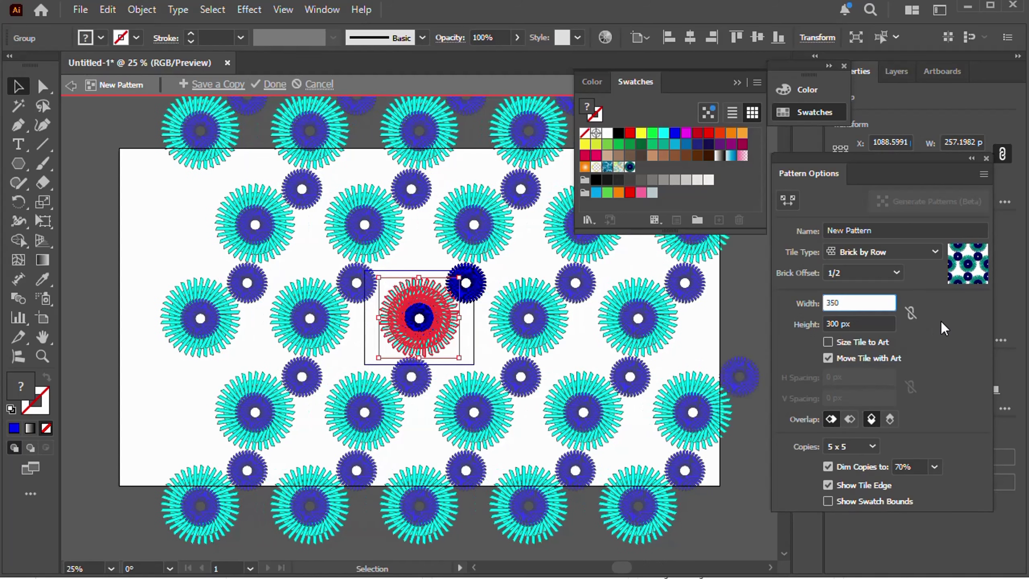
{"action": "key", "text": "Return"}
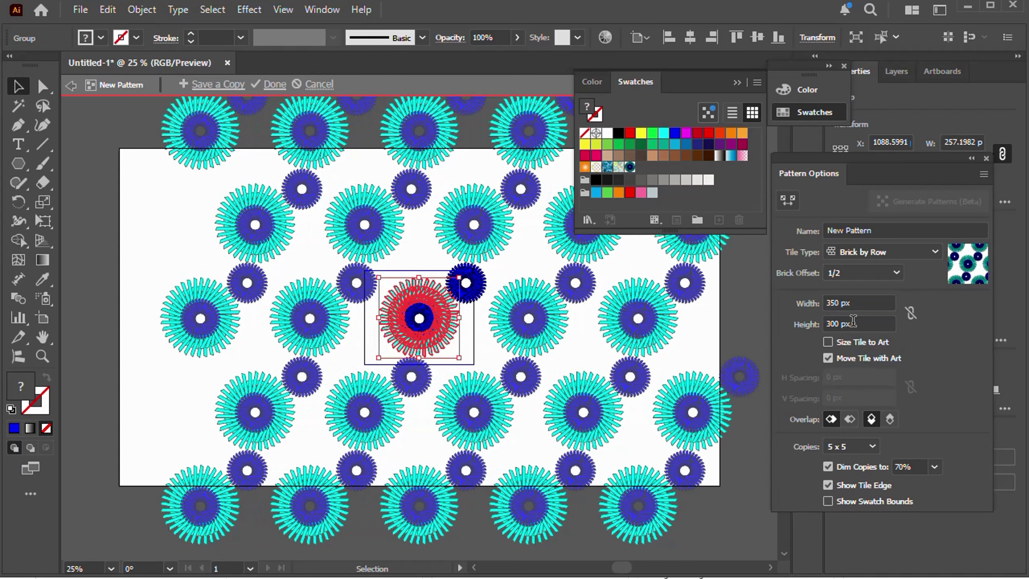
{"action": "left_click", "coordinate": [785, 323]}
{"action": "type", "text": "350"}
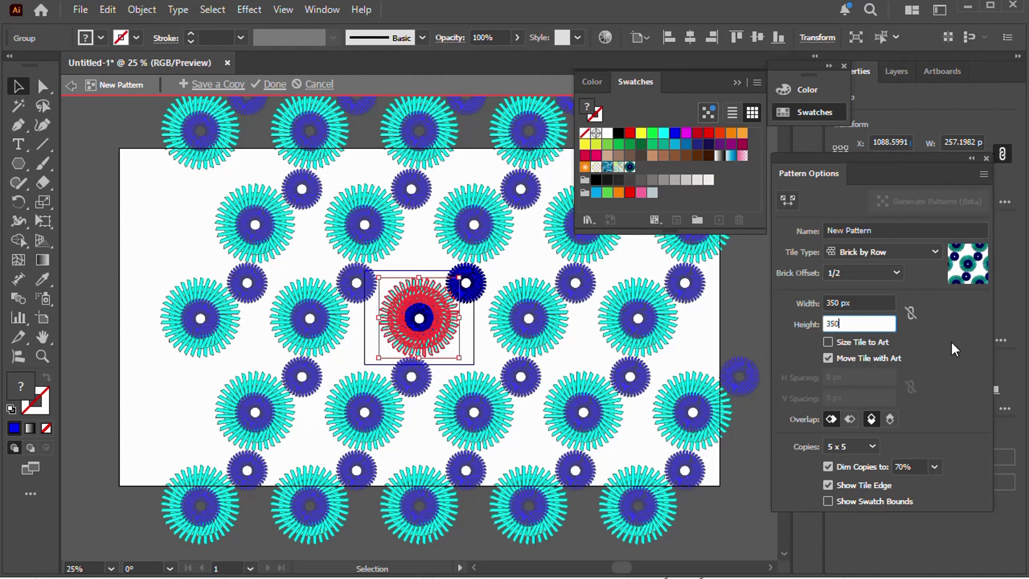
{"action": "key", "text": "Return"}
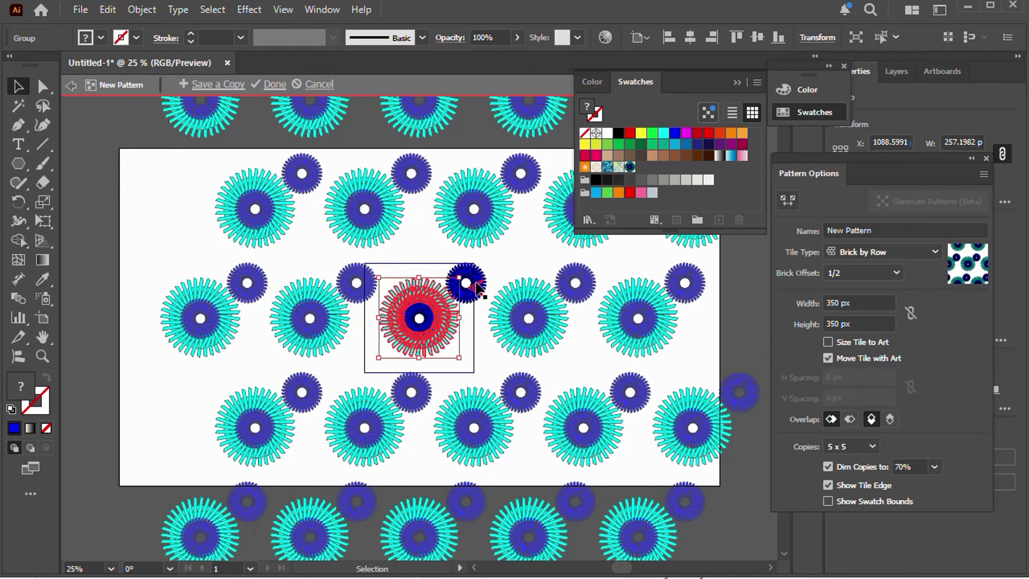
Move the copied blue ring farther up and right, clear of the cyan ring, and finish editing the pattern
{"action": "left_click", "coordinate": [482, 281]}
{"action": "left_click_drag", "start_coordinate": [485, 279], "coordinate": [562, 270]}
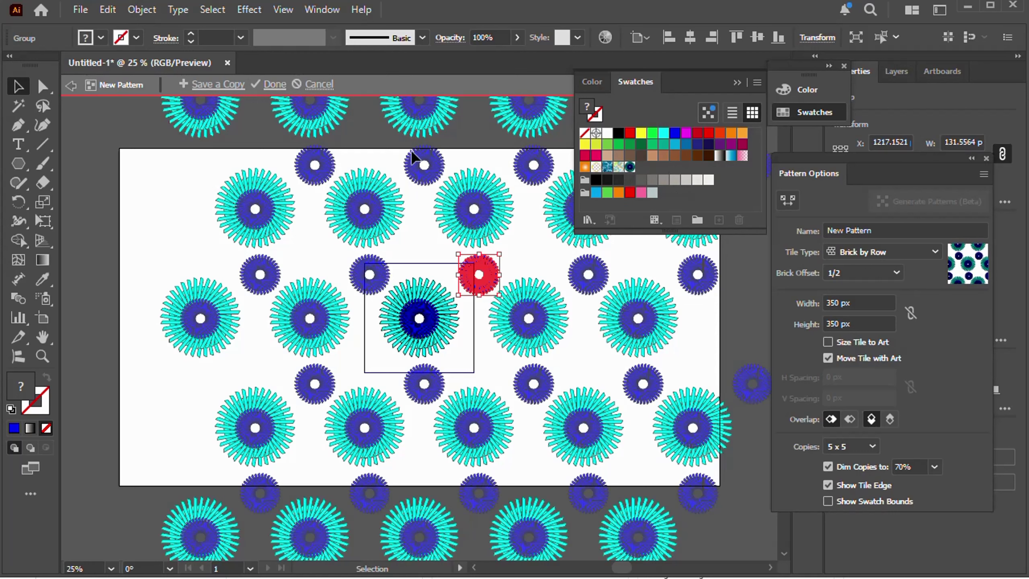
{"action": "left_click", "coordinate": [275, 86]}
Delete the original ornament from the artboard and reset the fill and stroke to the default white and black
{"action": "left_click", "coordinate": [328, 317]}
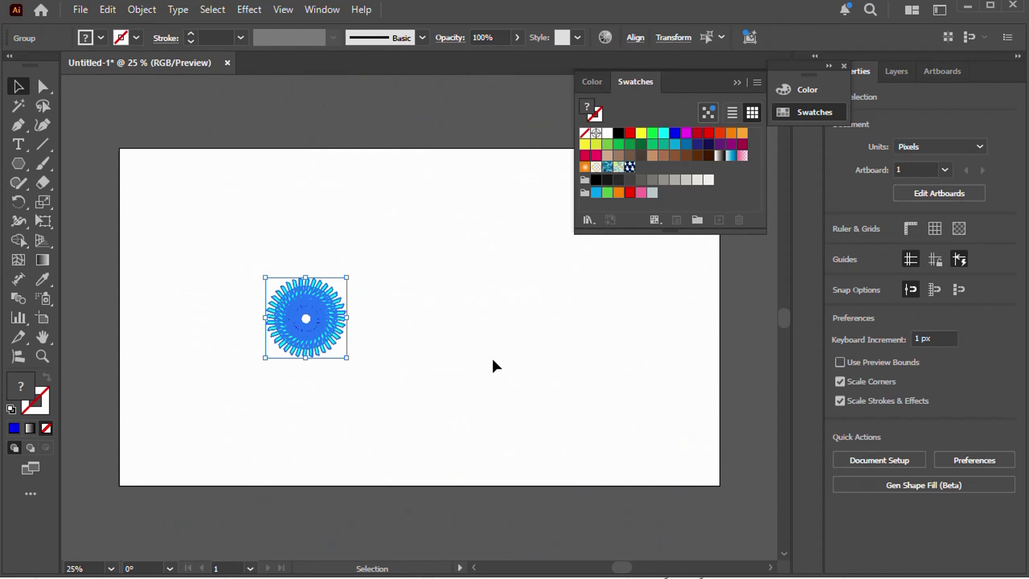
{"action": "key", "text": "Delete"}
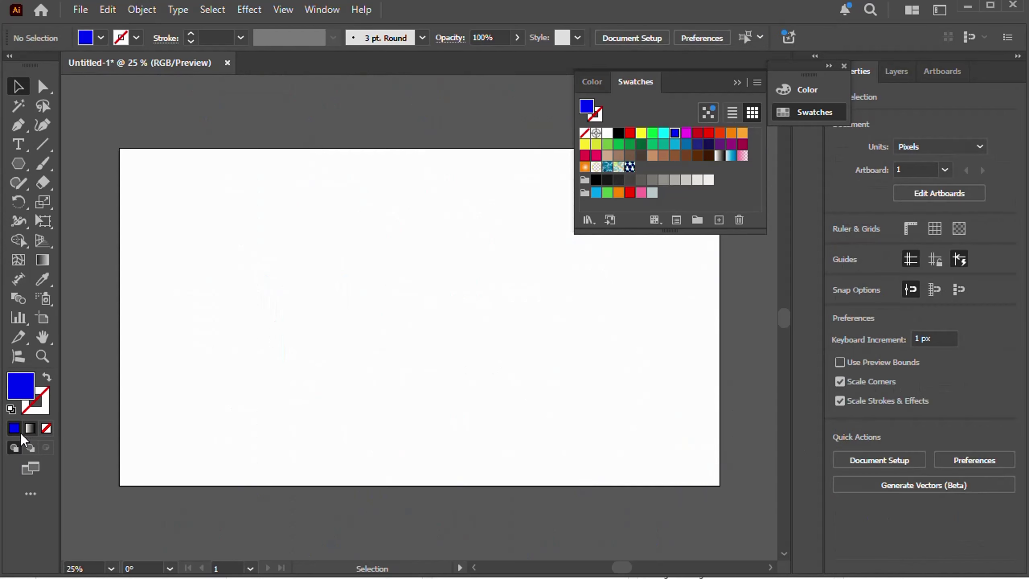
{"action": "left_click", "coordinate": [11, 409]}
Create a rectangle 1920 px wide and 1080 px high
{"action": "left_click_drag", "start_coordinate": [19, 162], "coordinate": [20, 166]}
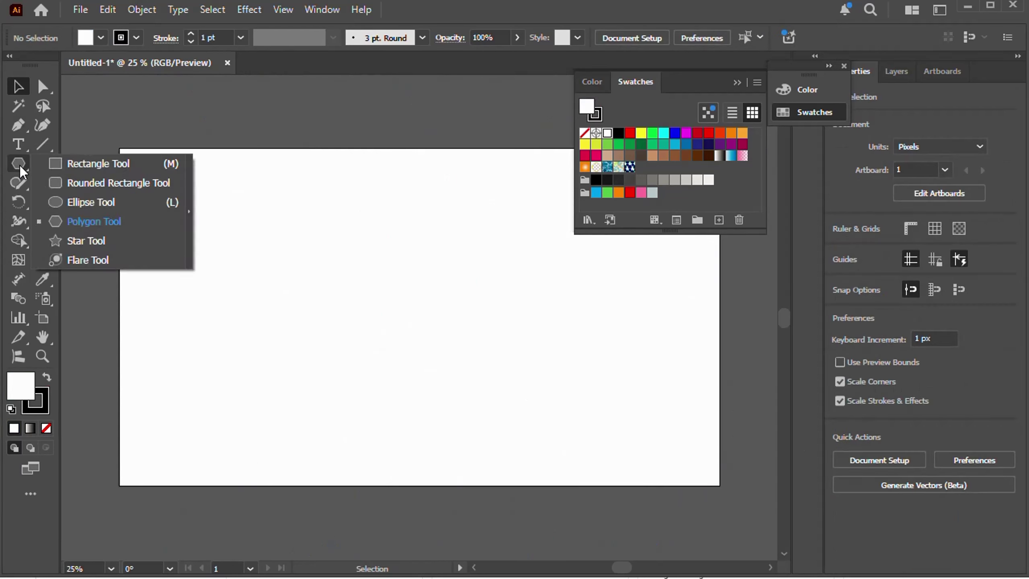
{"action": "left_click", "coordinate": [73, 160]}
{"action": "left_click", "coordinate": [366, 322]}
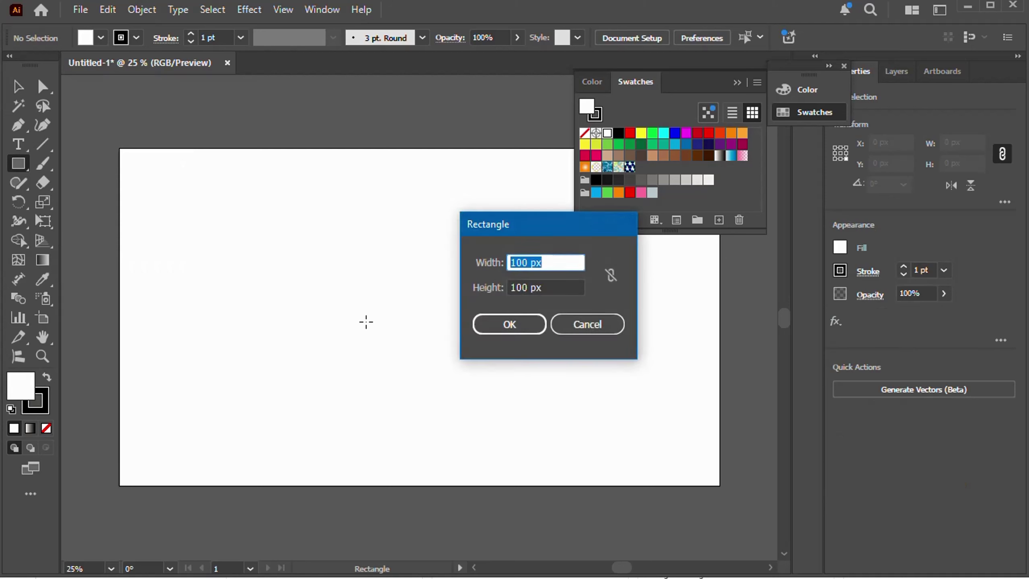
{"action": "type", "text": "1920"}
{"action": "key", "text": "Tab"}
{"action": "type", "text": "1080"}
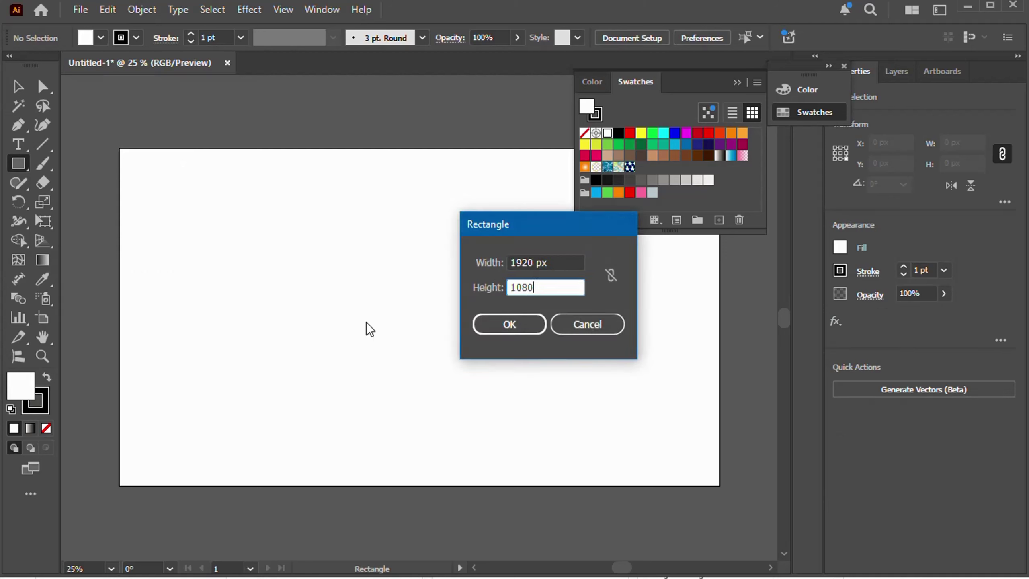
{"action": "left_click", "coordinate": [514, 323]}
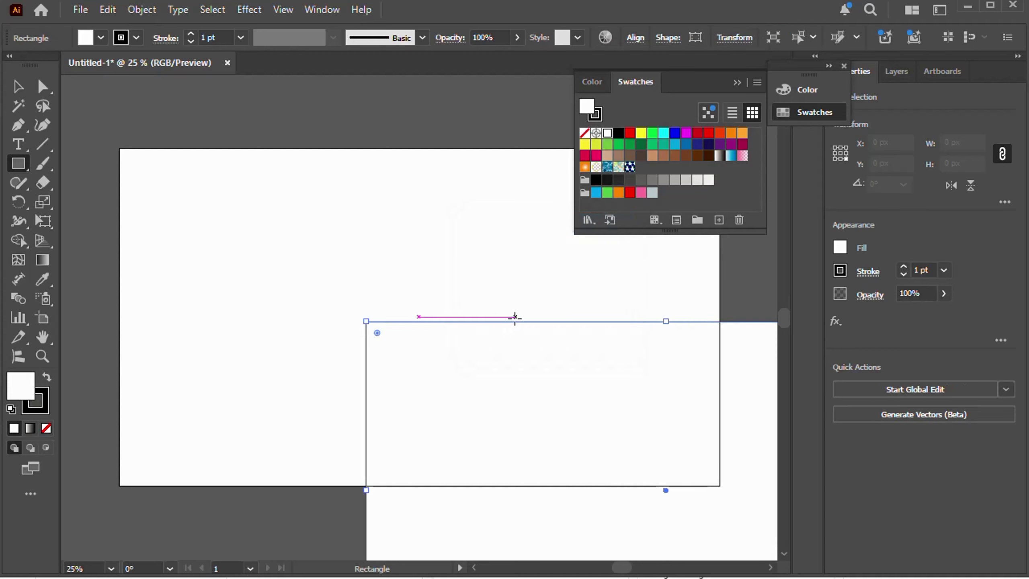
Centre the rectangle horizontally and vertically on the artboard
{"action": "left_click", "coordinate": [636, 38]}
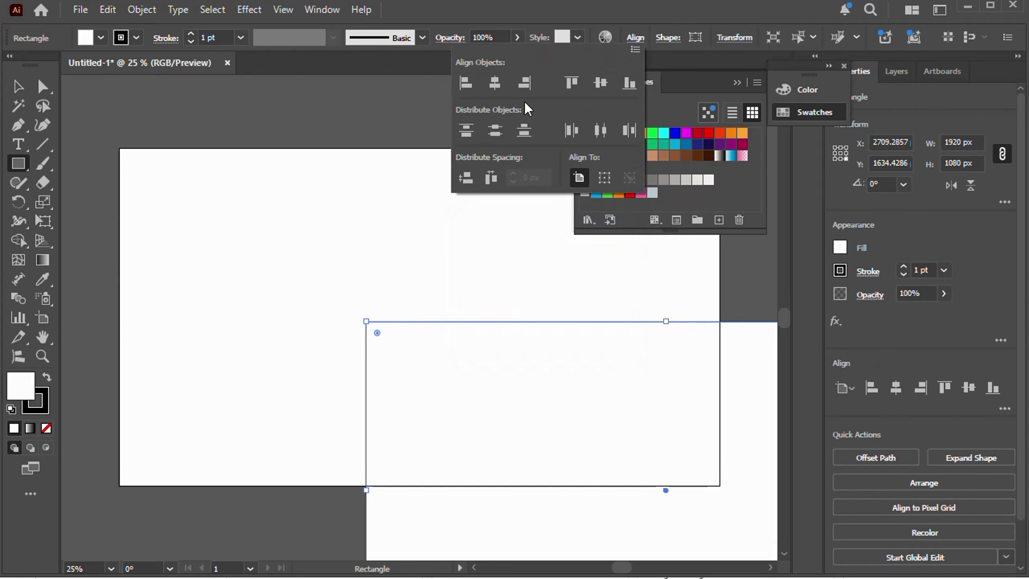
{"action": "left_click", "coordinate": [501, 90]}
{"action": "left_click", "coordinate": [597, 83]}
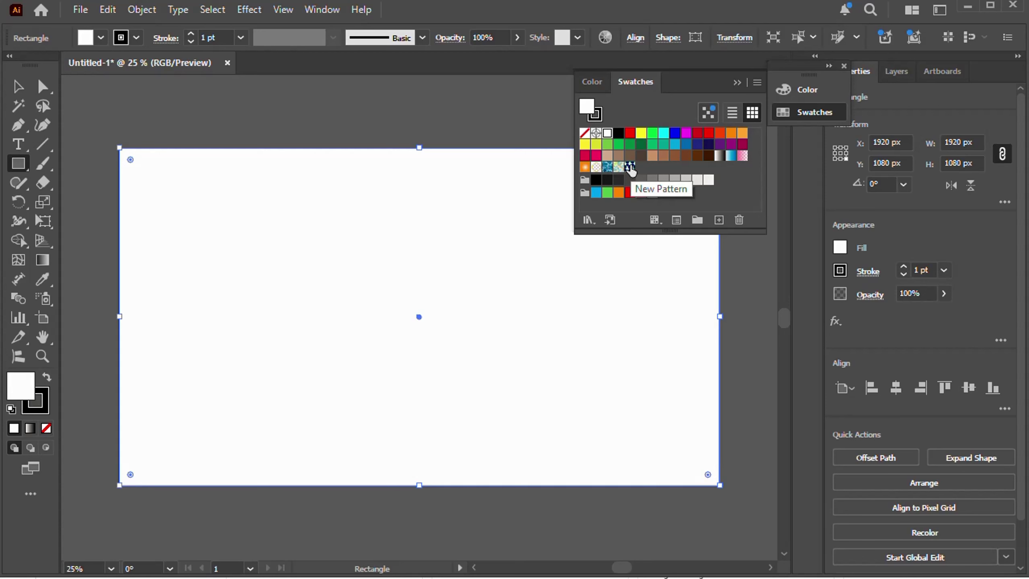
Fill the rectangle with the New Pattern swatch, collapse the swatches and deselect the artwork
{"action": "left_click", "coordinate": [630, 167]}
{"action": "left_click", "coordinate": [737, 83]}
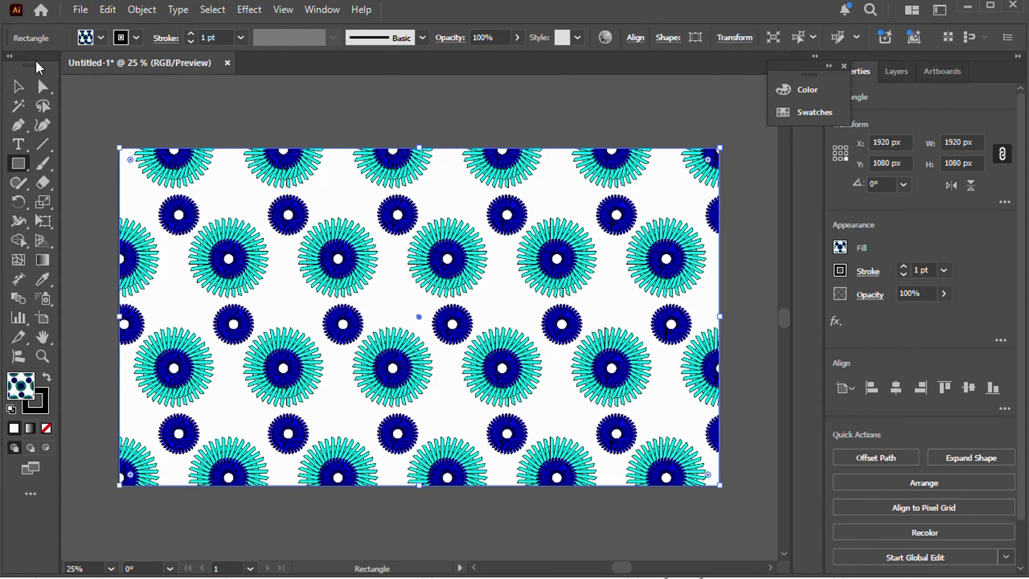
{"action": "left_click", "coordinate": [18, 86]}
{"action": "left_click", "coordinate": [577, 104]}
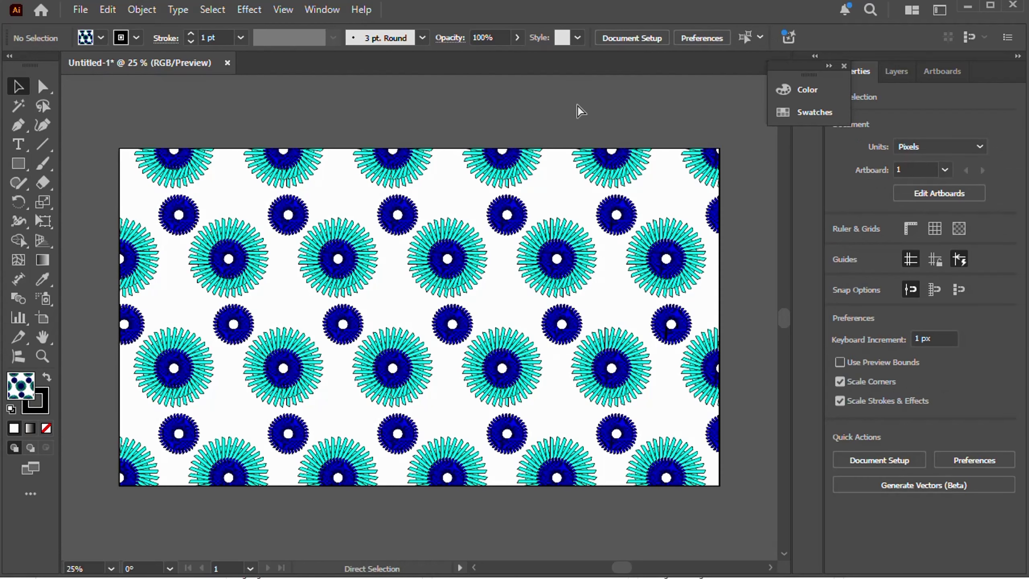
{"action": "key", "text": "ctrl+equal"}
{"action": "key", "text": "ctrl+minus"}
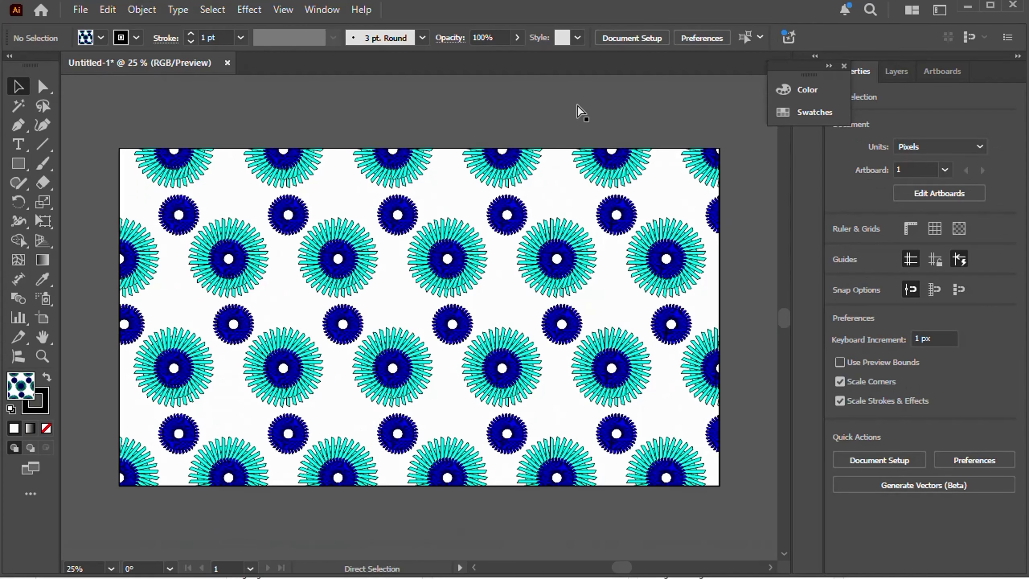